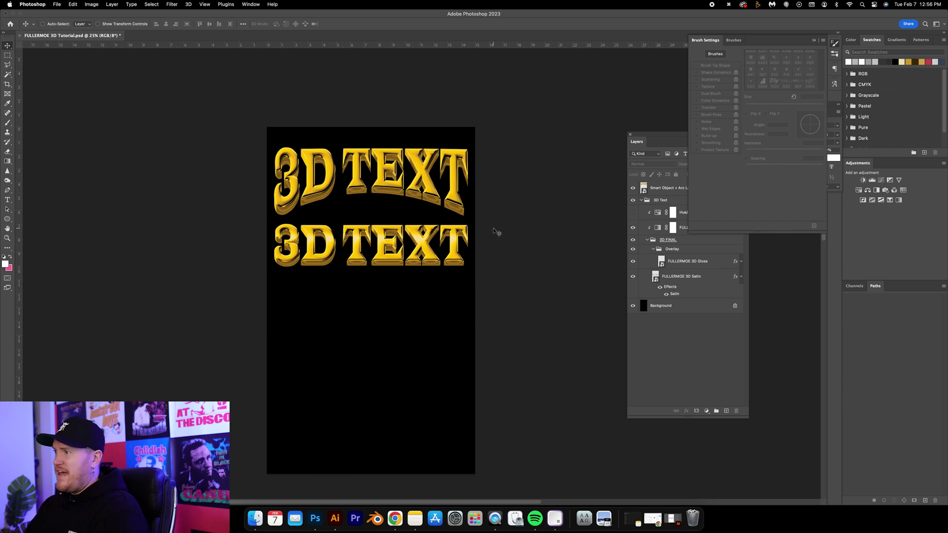
- Switch from Photoshop to Illustrator, where 3D Text.ai shows the grey 3D TEXT artwork
left_click(335, 518)
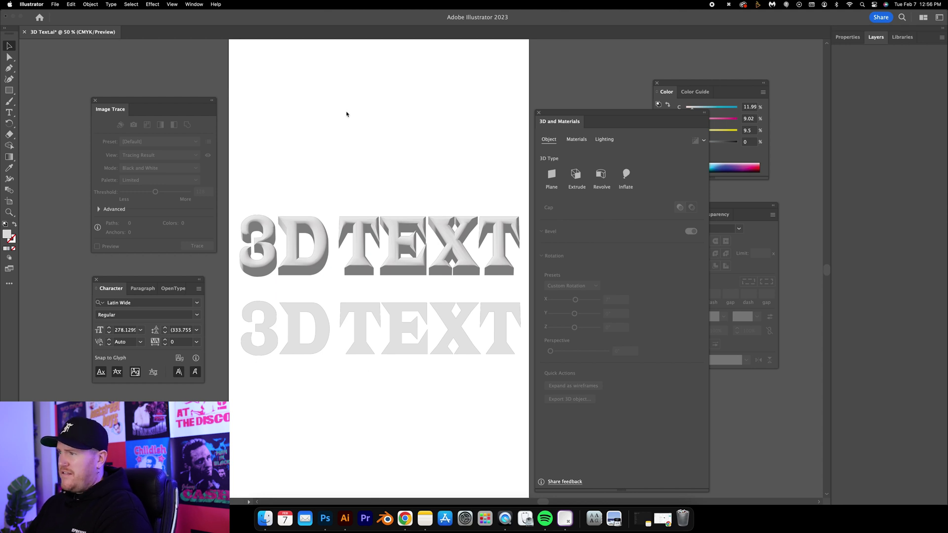
- Create Untitled-4, a blank 15 × 25 in Print document (CMYK, 300 ppi)
left_click(54, 4)
left_click(62, 16)
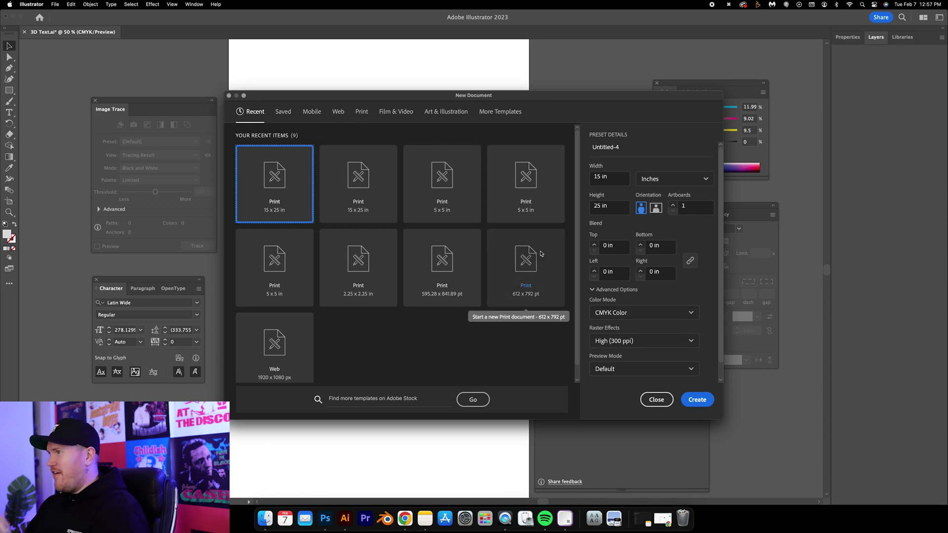
left_click(697, 407)
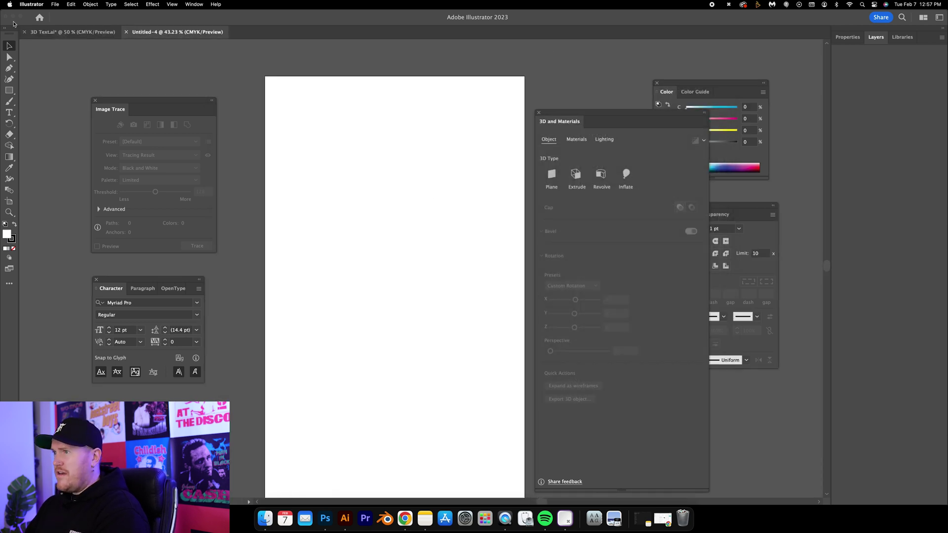
- In 3D Text.ai, add a new black text line reading '3D TEXT'
left_click(56, 33)
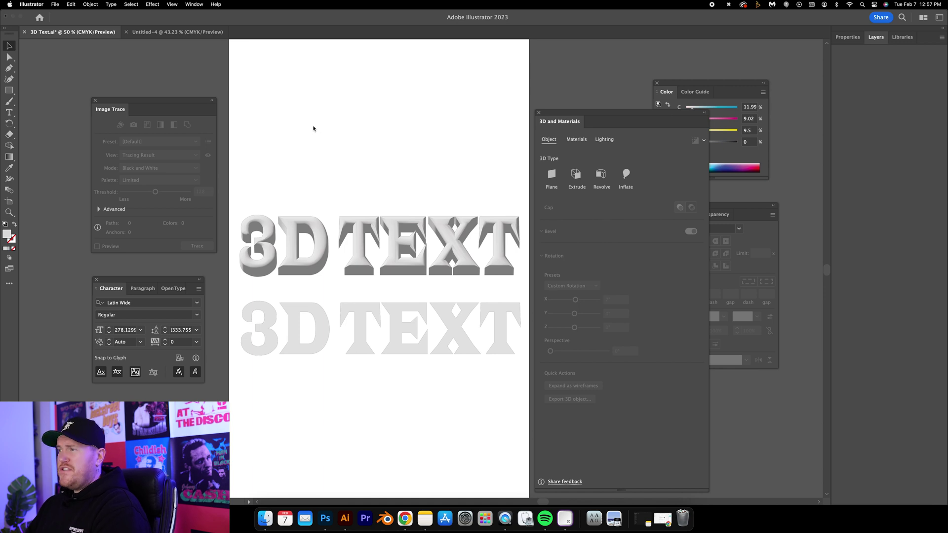
left_click(9, 112)
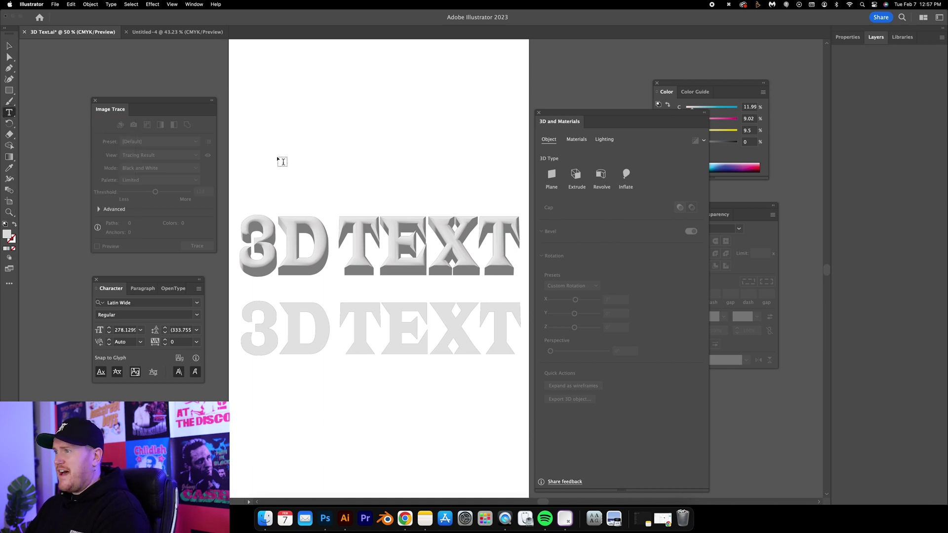
left_click(274, 158)
triple_click(336, 146)
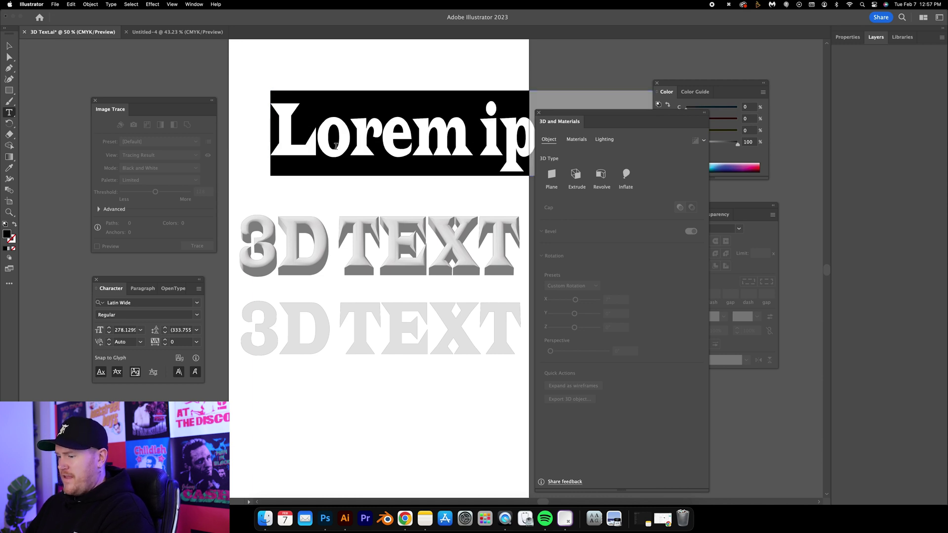
type("3D TEXT")
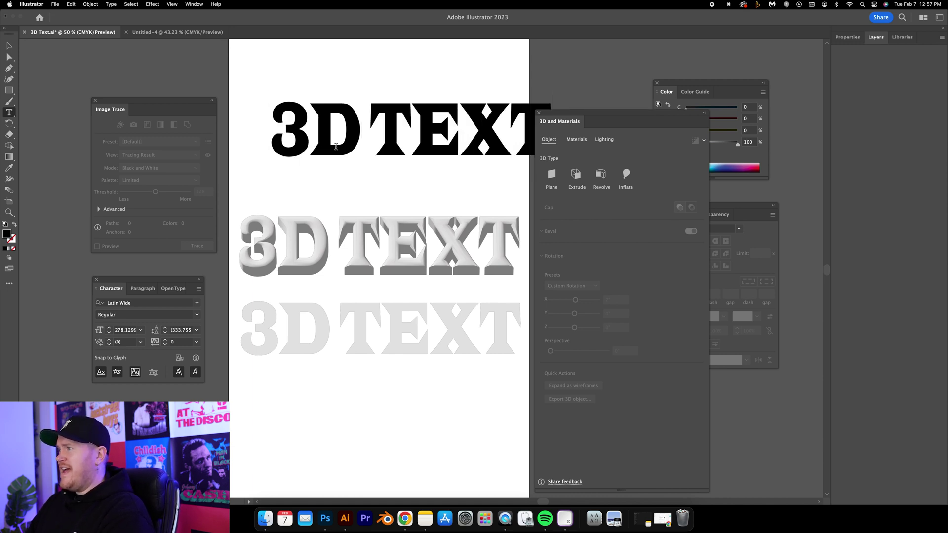
- Move the new 3D TEXT line into alignment above the existing rows
left_click(9, 45)
left_click_drag(344, 120, 317, 136)
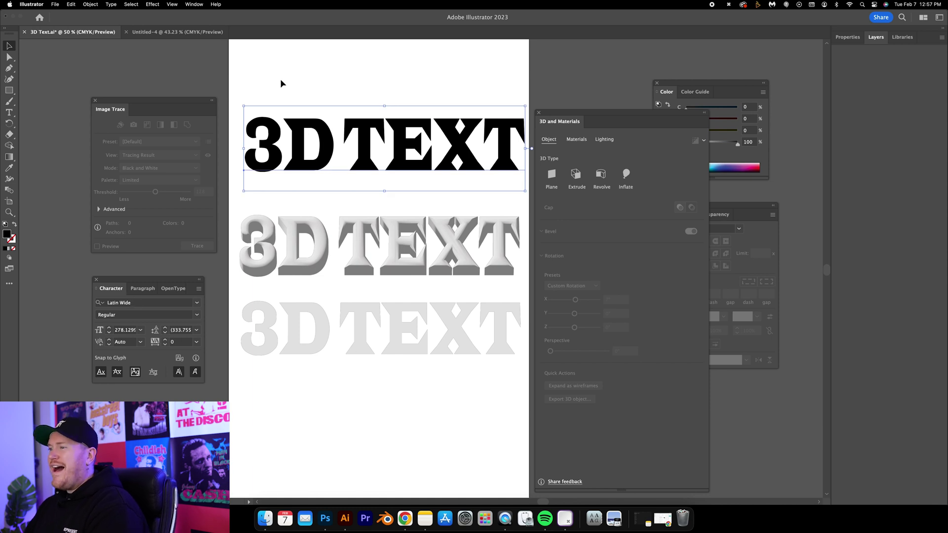
left_click_drag(322, 138, 319, 142)
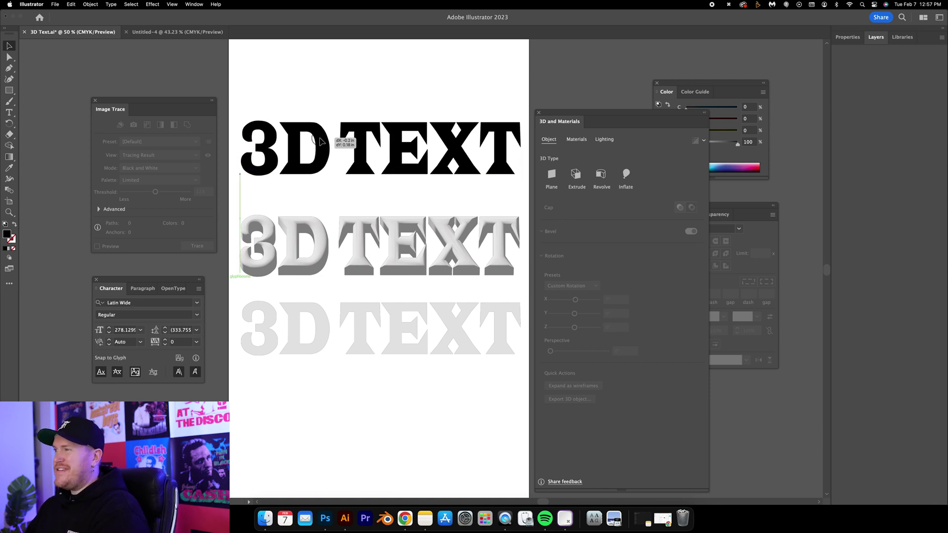
left_click(358, 82)
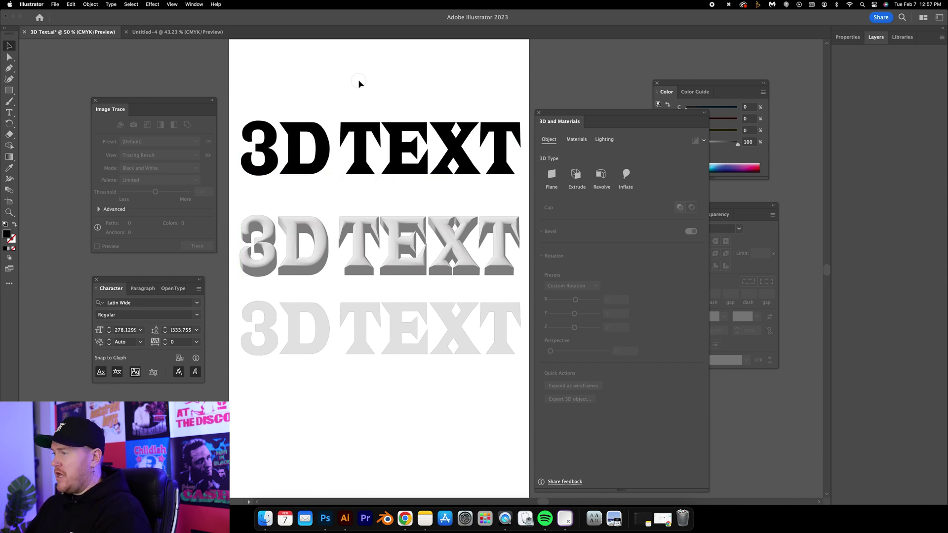
- Fill the top 3D TEXT line with pale grey (#D8D8D8) instead of black
left_click(363, 127)
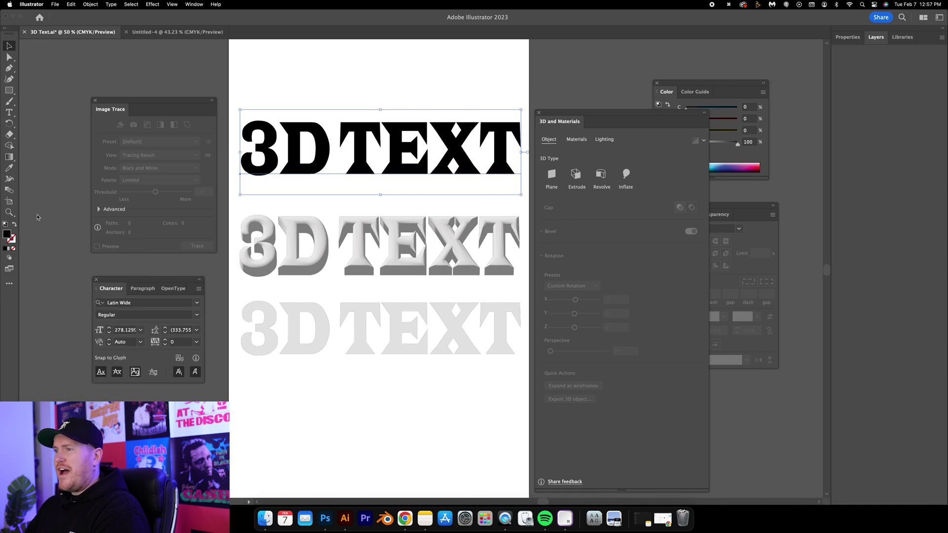
double_click(7, 234)
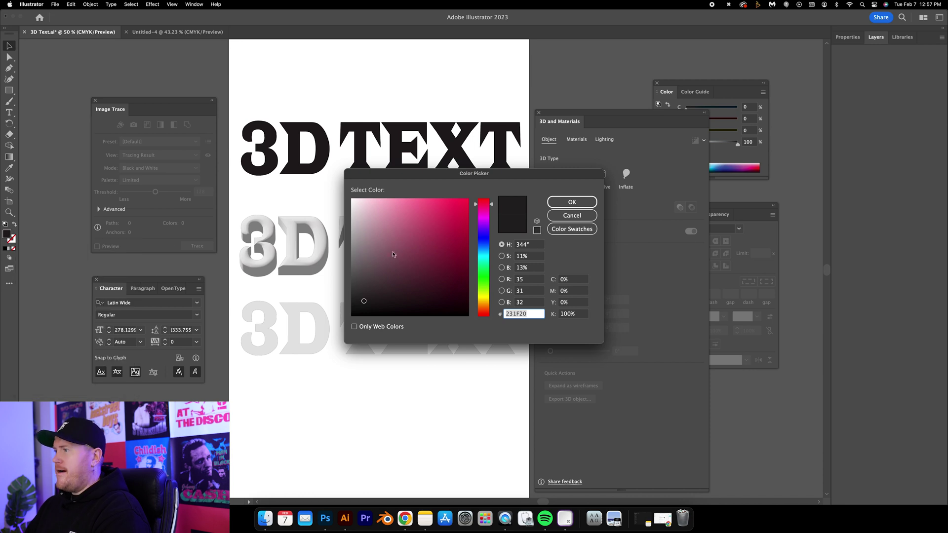
mouse_move(387, 249)
left_mouse_down()
mouse_move(335, 233)
mouse_move(330, 212)
left_mouse_up()
left_click(568, 202)
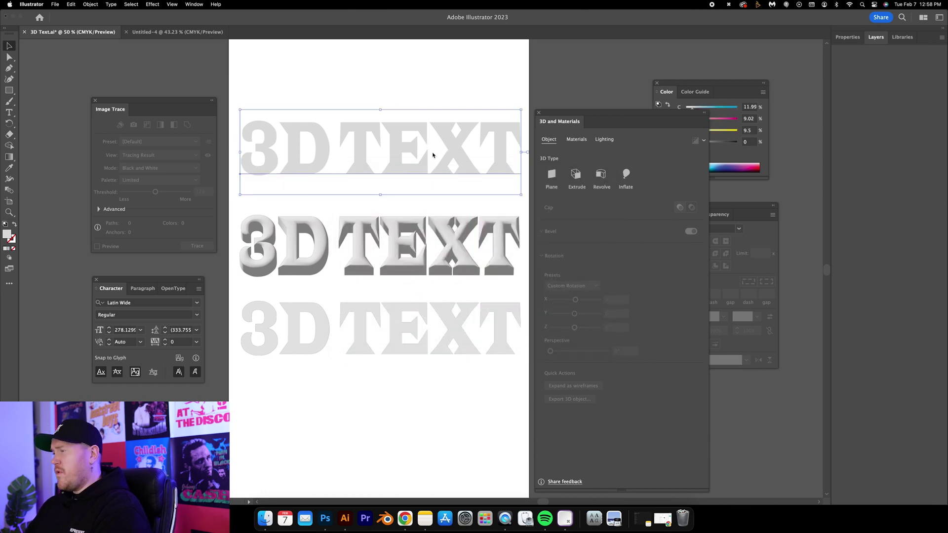
- Apply an Extrude effect to the top 3D TEXT from the 3D and Materials panel
left_click(539, 113)
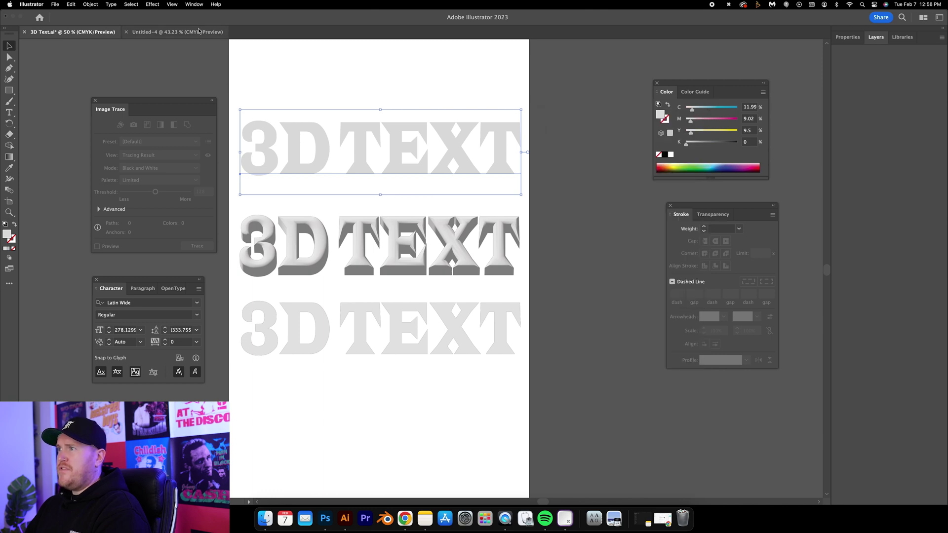
left_click(194, 4)
left_click(204, 104)
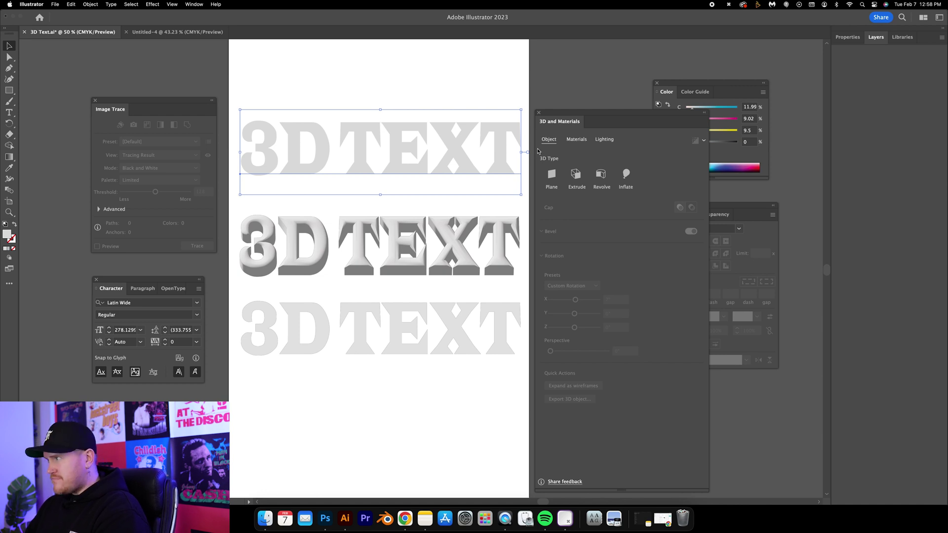
left_click(575, 174)
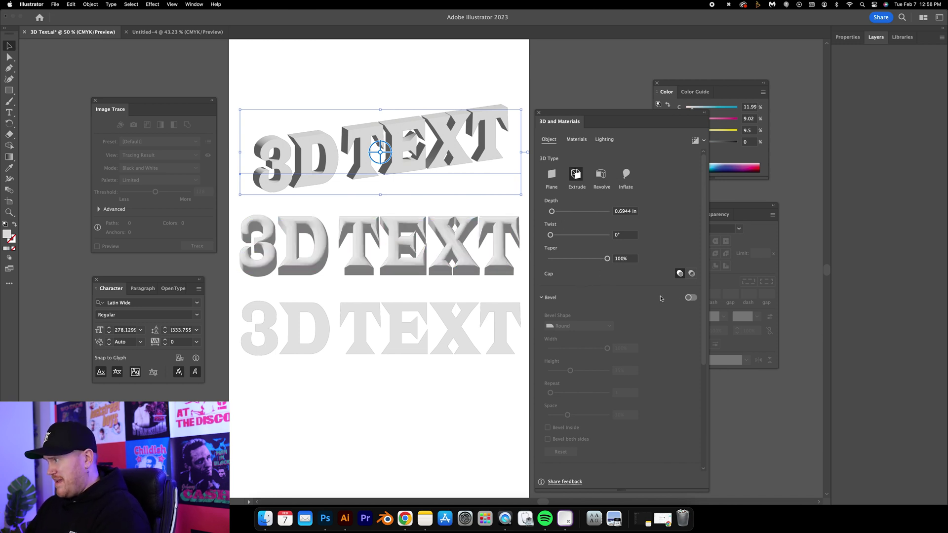
- Turn on a Round bevel for the top text's extrusion
left_click(689, 298)
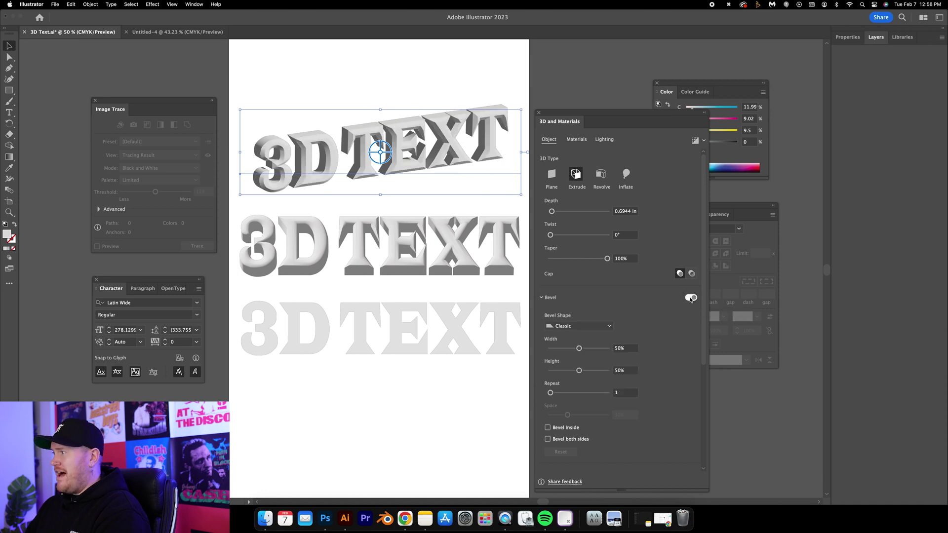
left_click(583, 326)
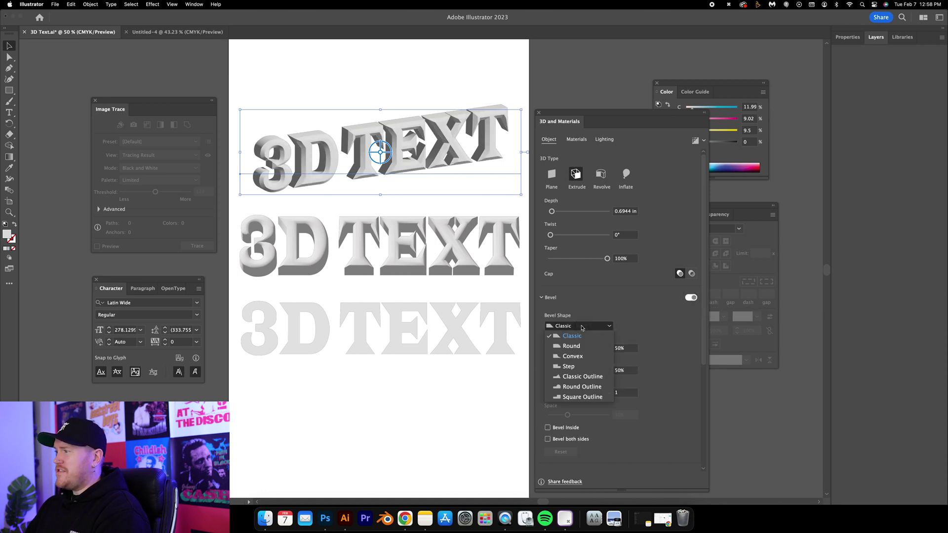
left_click(581, 347)
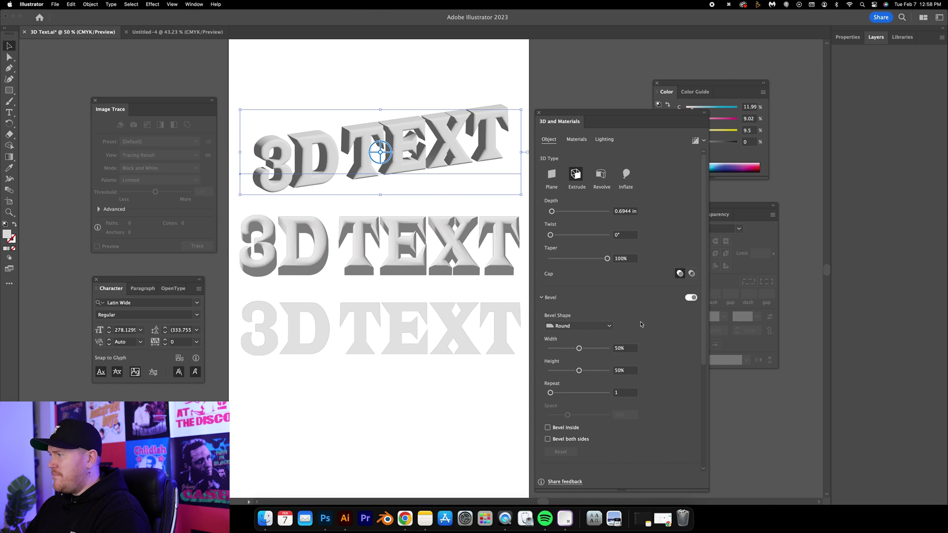
scroll(640, 324, "down", 3)
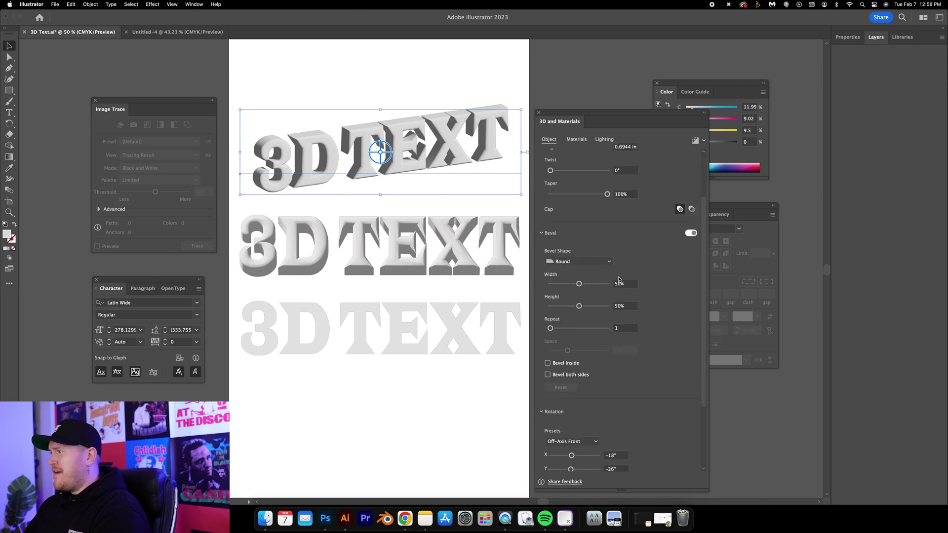
scroll(469, 236, "up", 2)
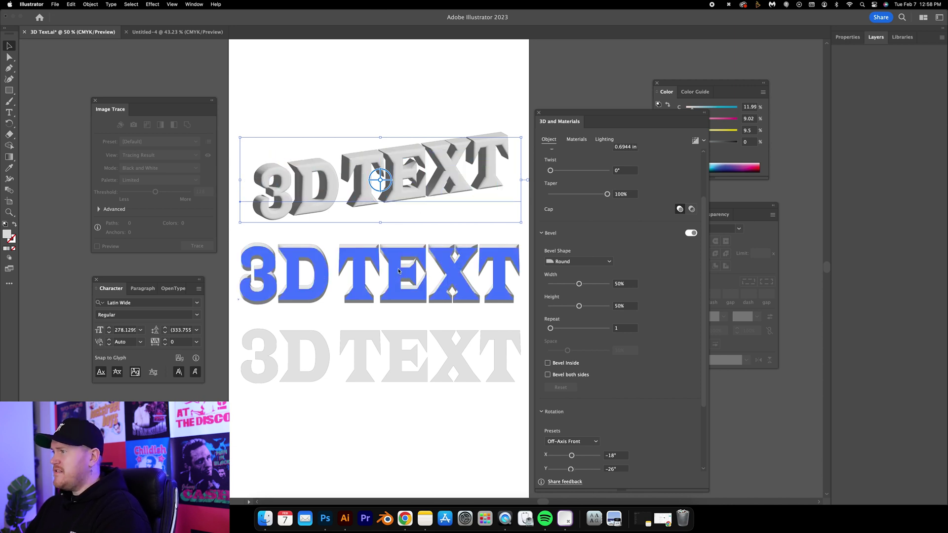
- Compare the top row's bevel height with the middle row's bevel settings
left_click(398, 271)
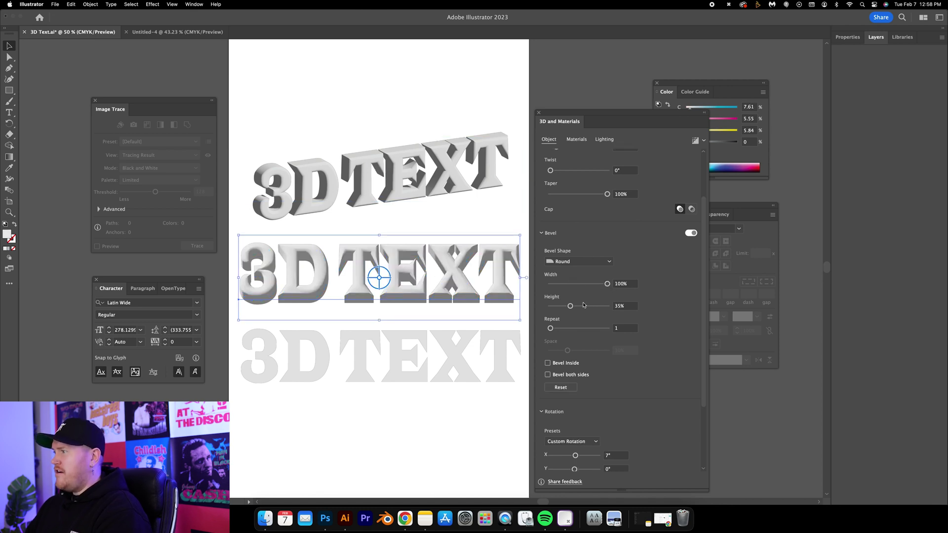
left_click(415, 177)
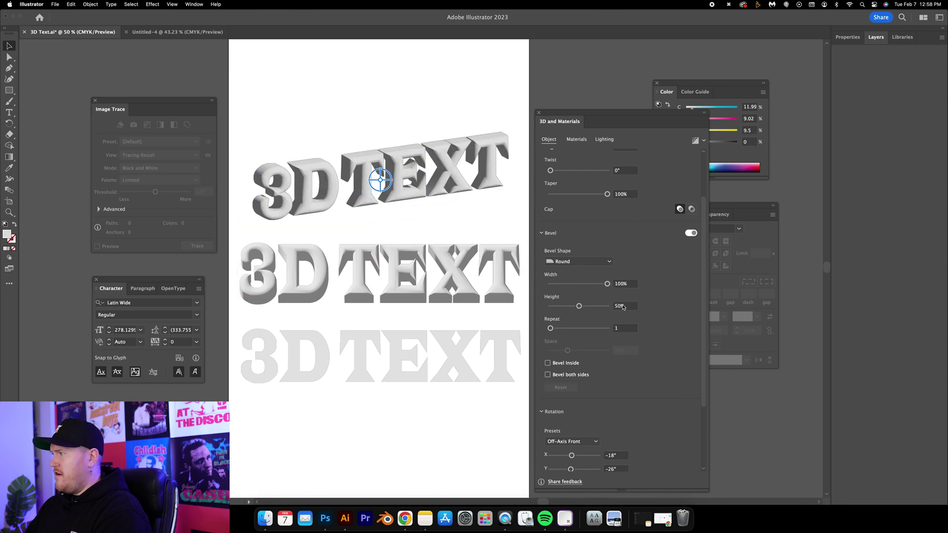
left_click(621, 306)
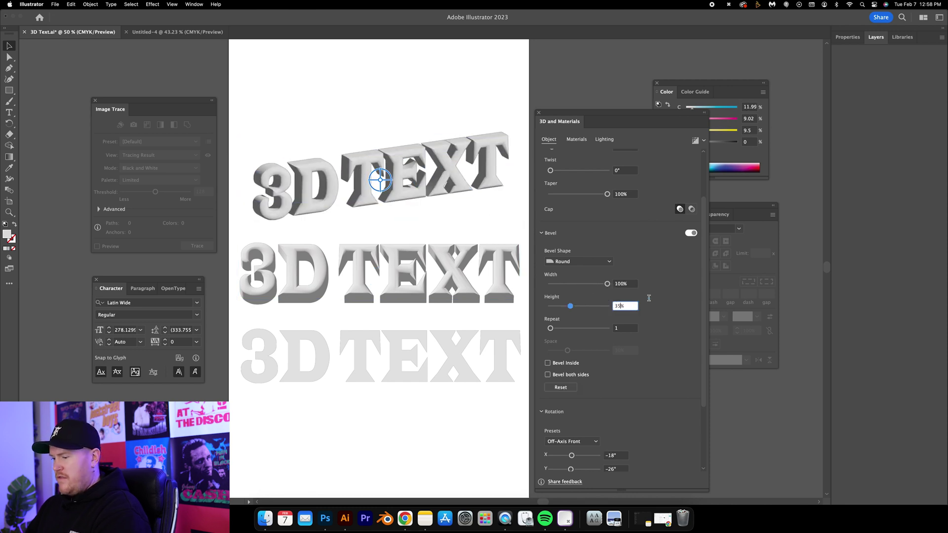
left_click(453, 290)
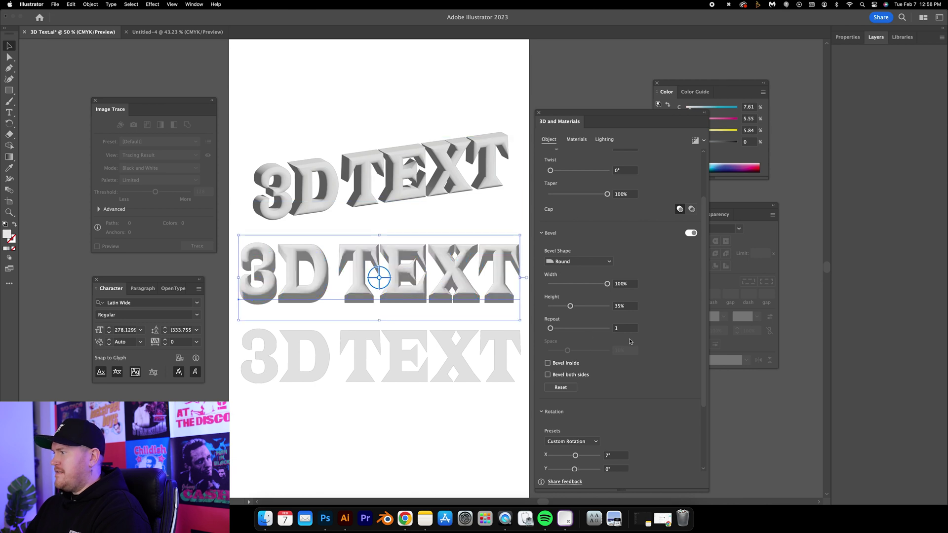
scroll(667, 343, "down", 3)
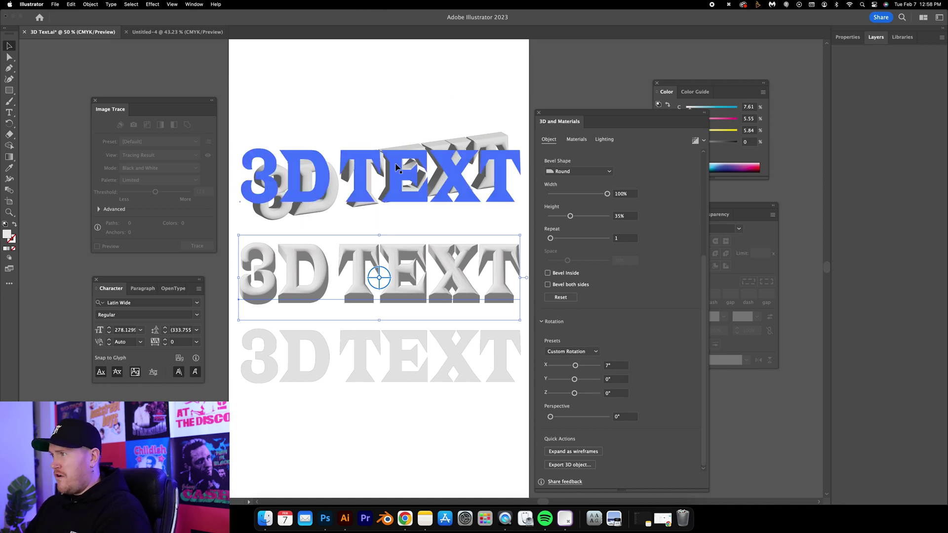
- Set the top text's rotation to the Front preset with a 7° X tilt
left_click(484, 193)
left_click(571, 351)
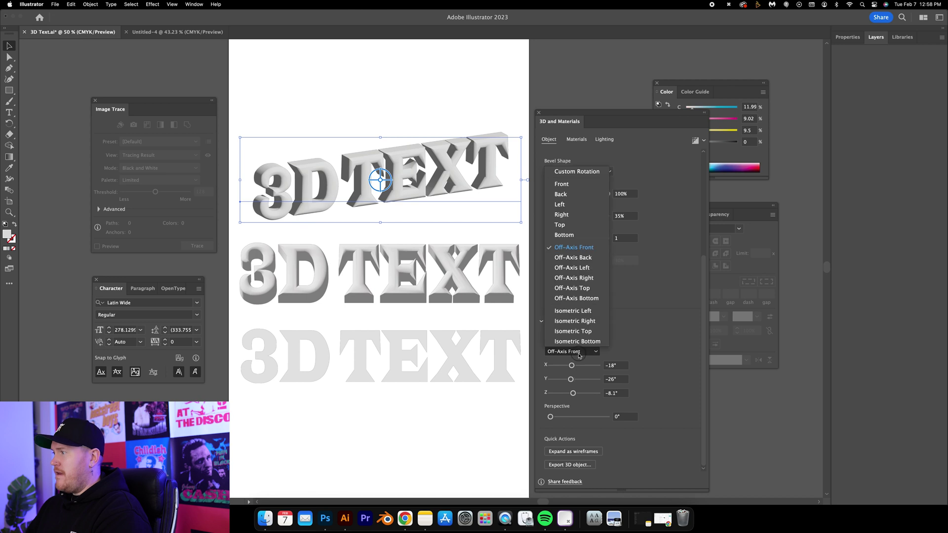
left_click(562, 184)
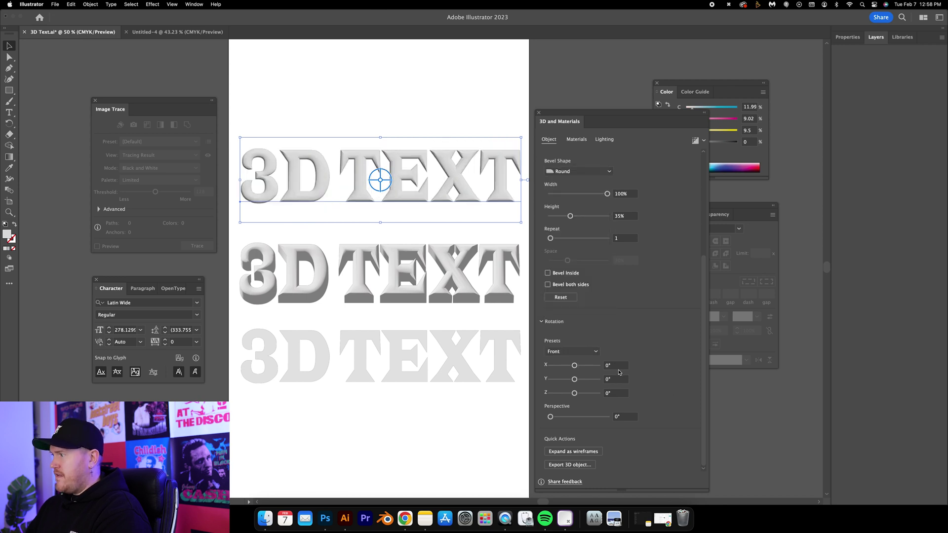
left_click(608, 366)
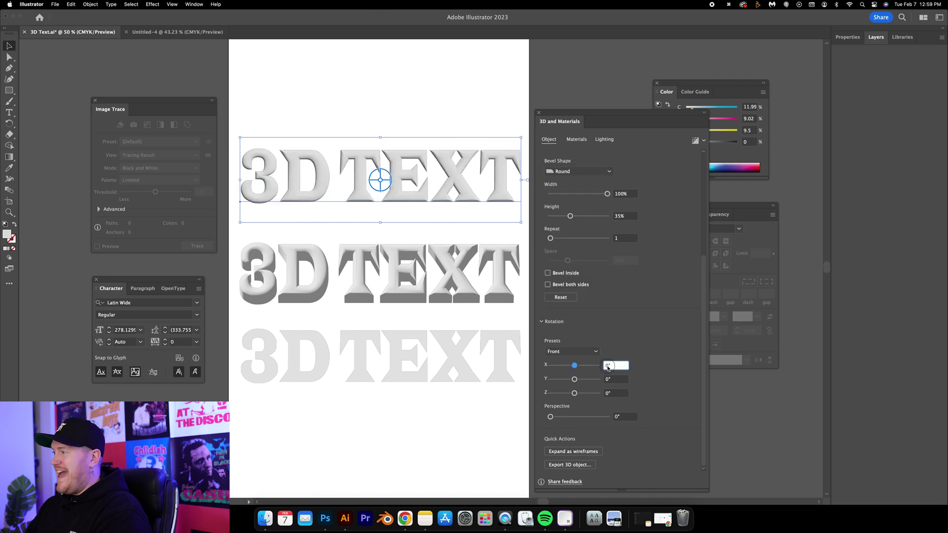
type("7")
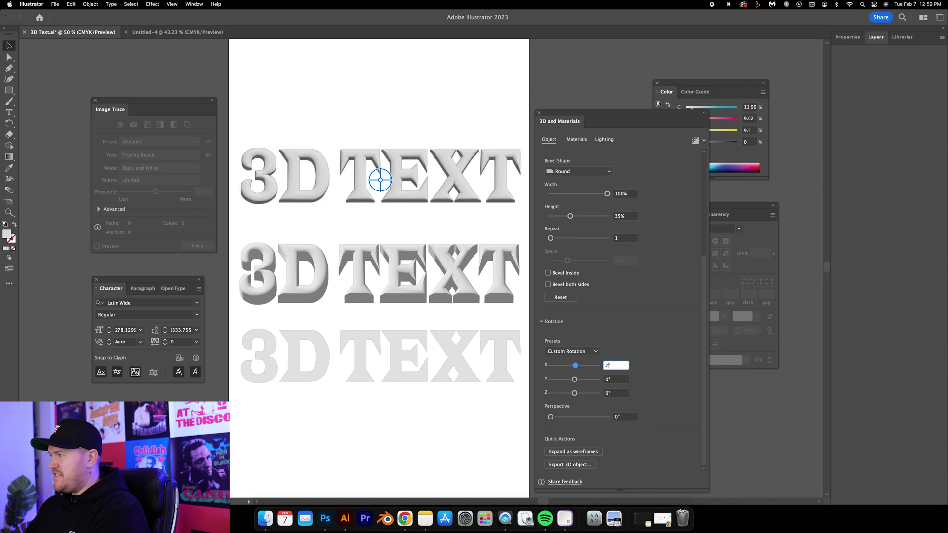
key("Return")
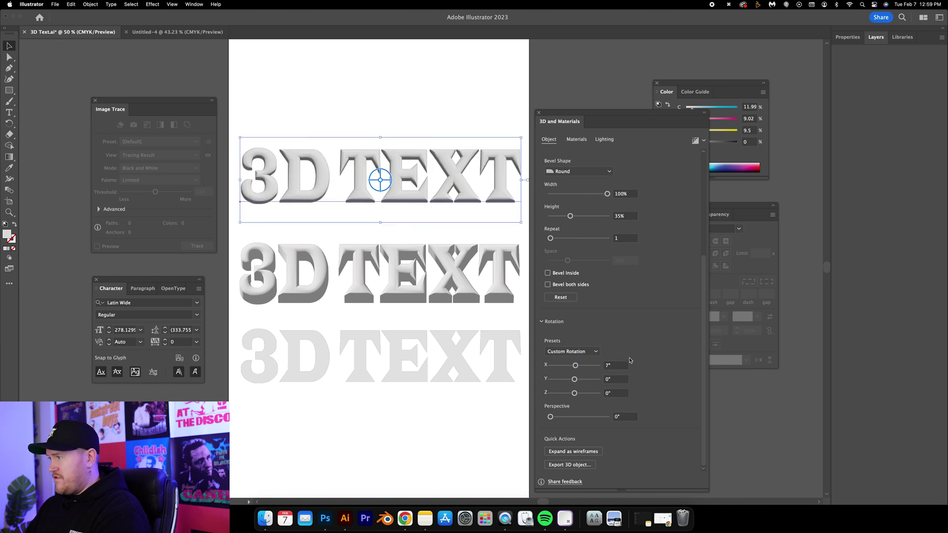
left_click(438, 277)
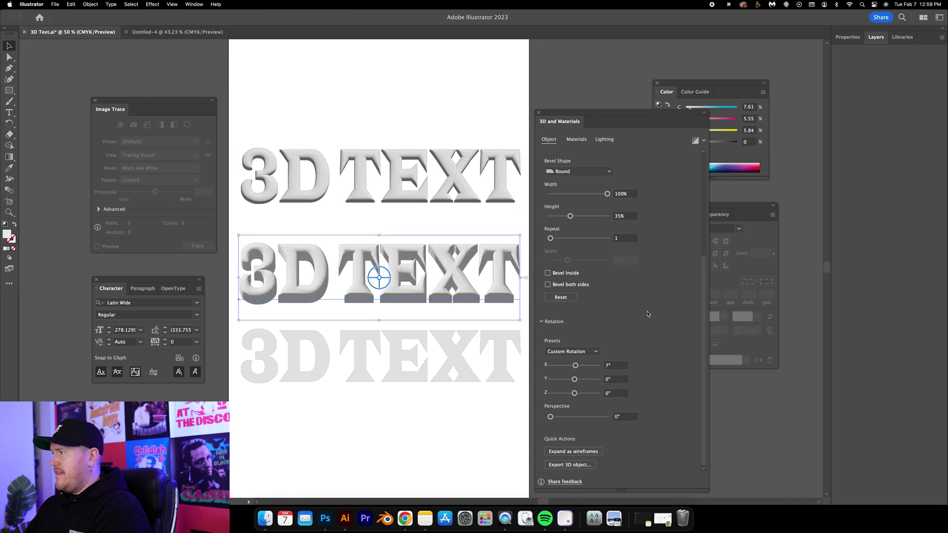
- Set the top text's extrusion depth to 3 in, matching the middle row
scroll(650, 314, "up", 5)
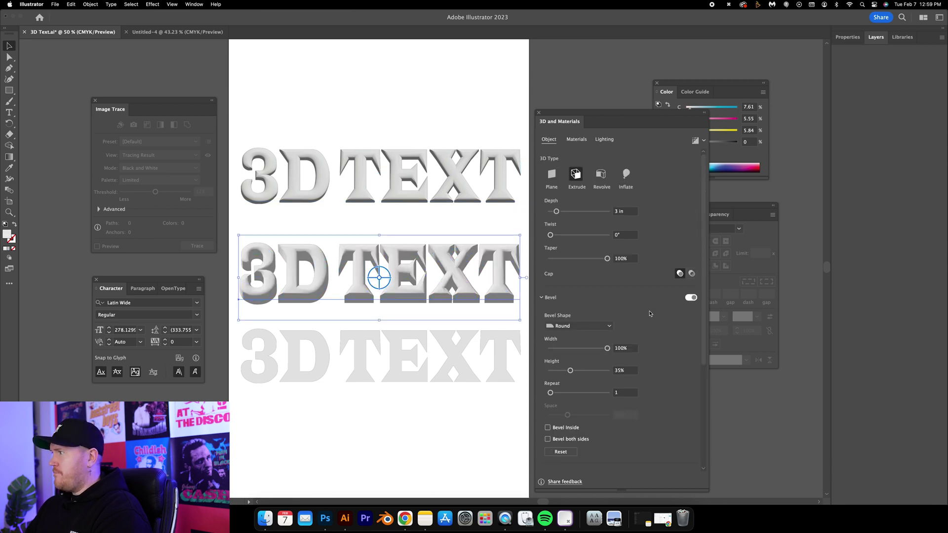
left_click(406, 170)
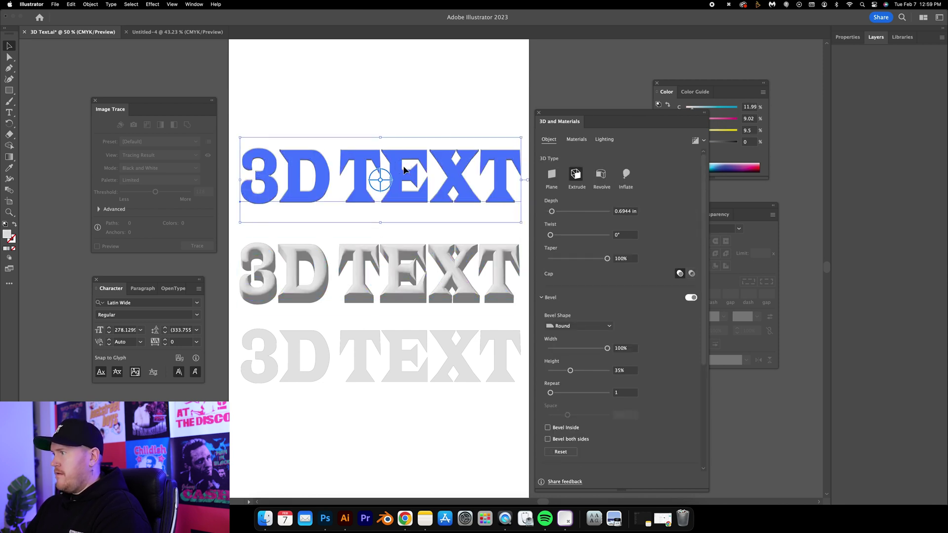
left_click(412, 253)
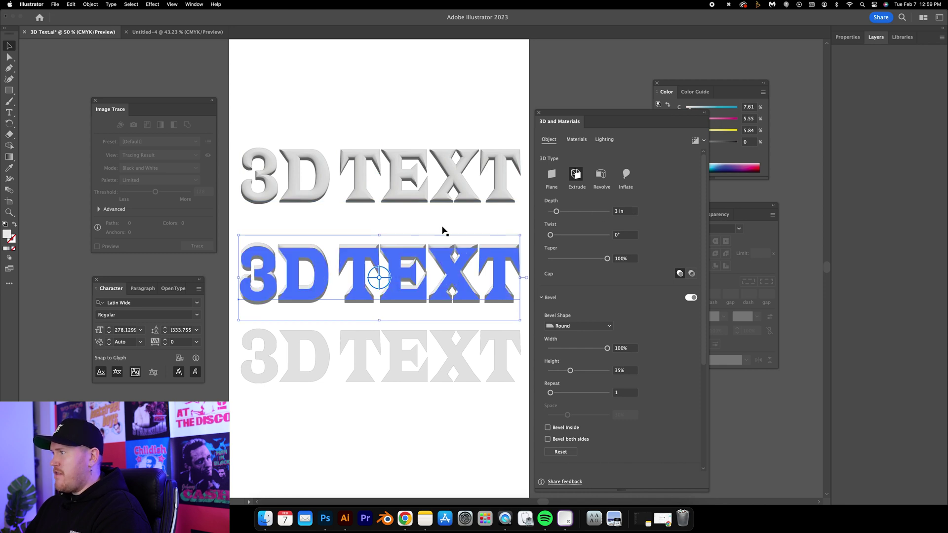
left_click(420, 182)
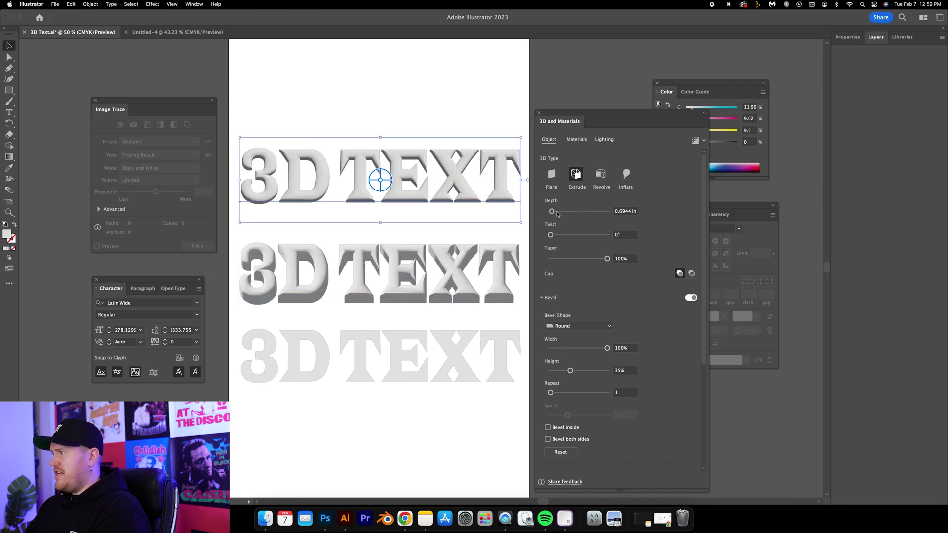
left_click_drag(552, 213, 553, 213)
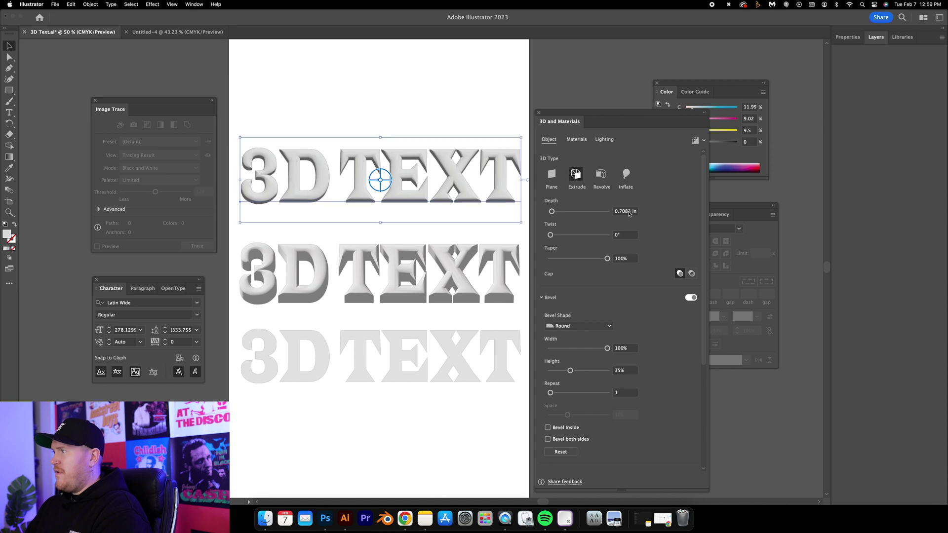
double_click(623, 211)
type("3")
key("Return")
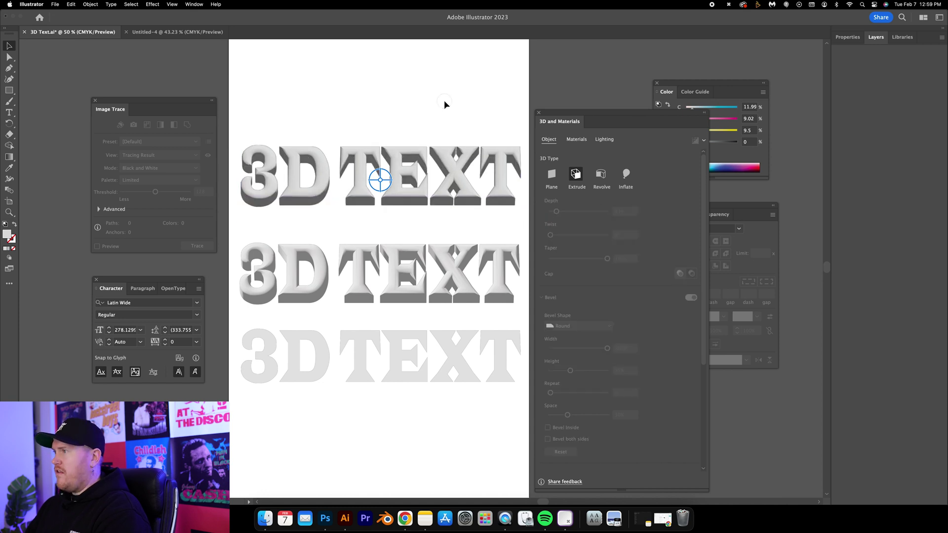
- Compare the middle row's rotation settings, keeping its custom rotation unchanged
left_click(428, 265)
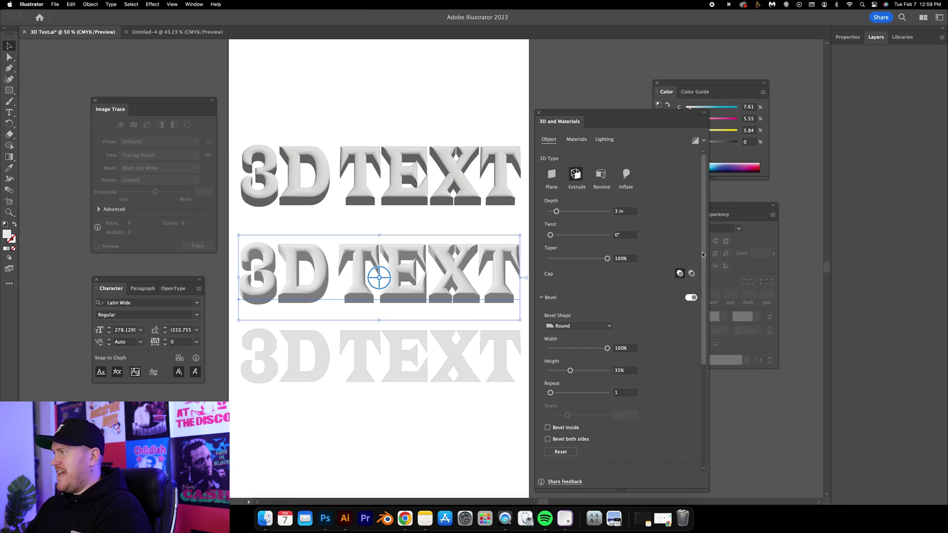
scroll(616, 261, "down", 5)
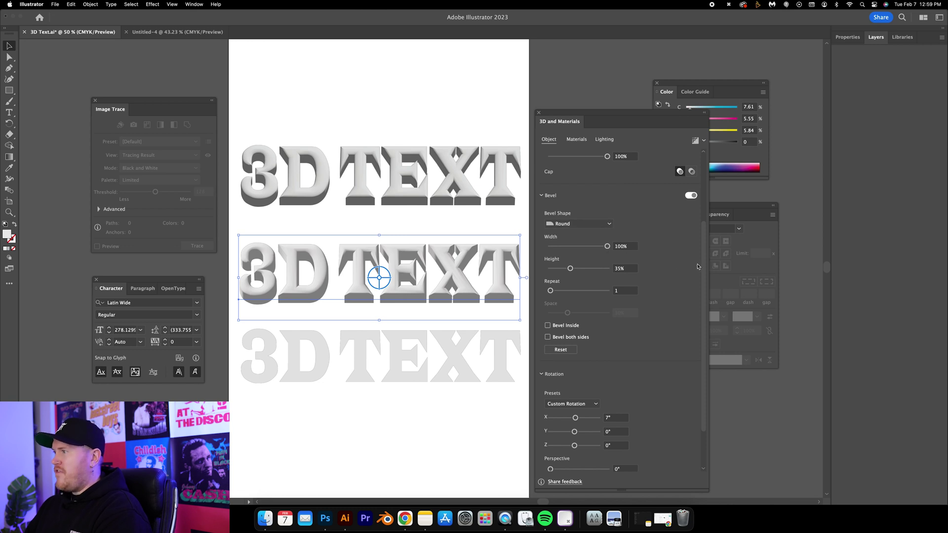
left_click_drag(703, 277, 703, 312)
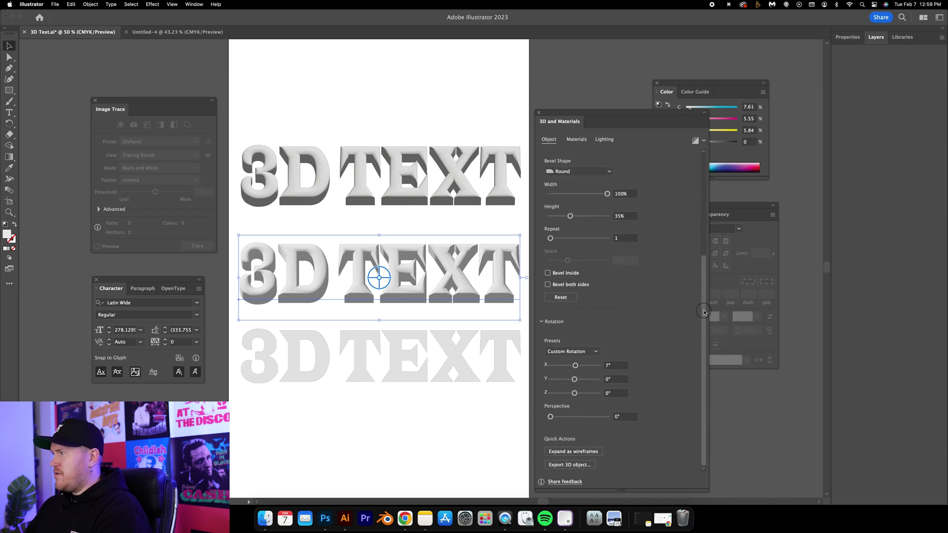
left_click(414, 179)
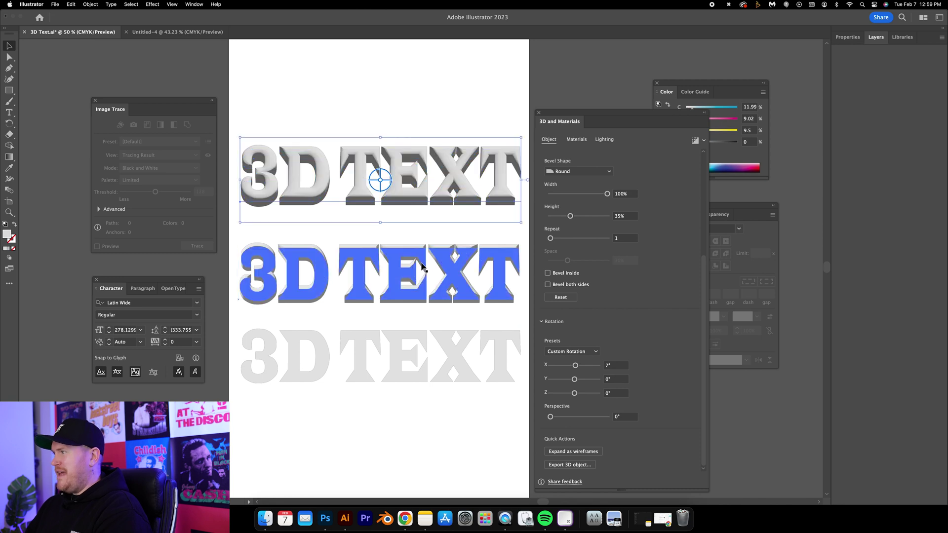
left_click(417, 271)
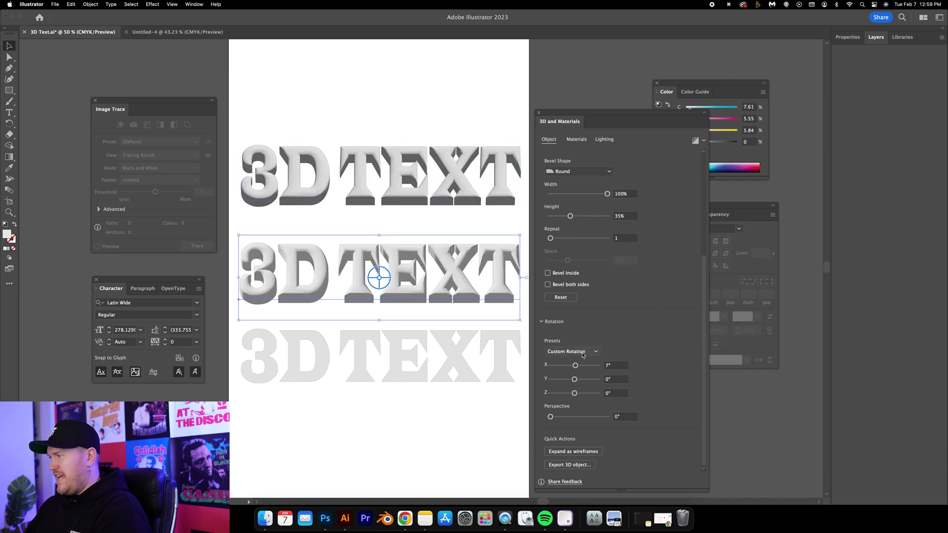
left_click(583, 354)
left_click(576, 171)
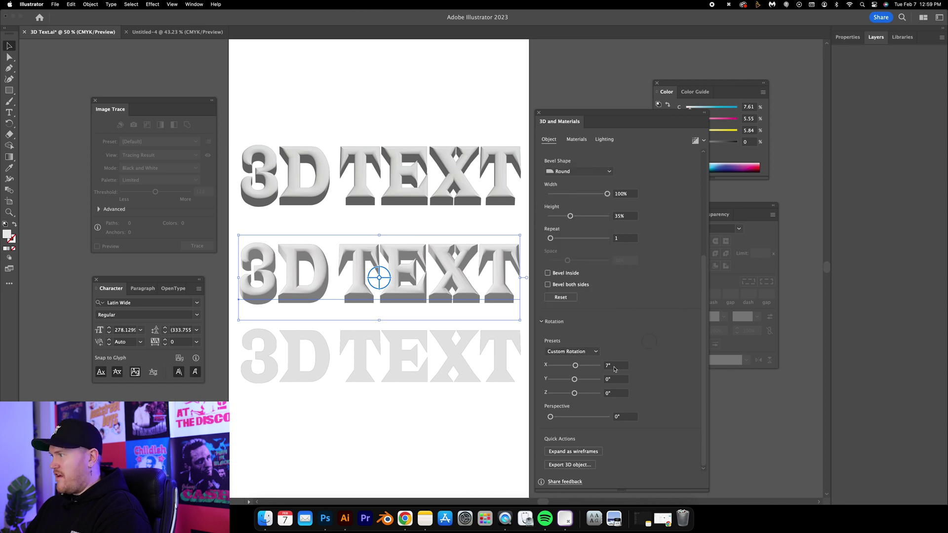
left_click(431, 96)
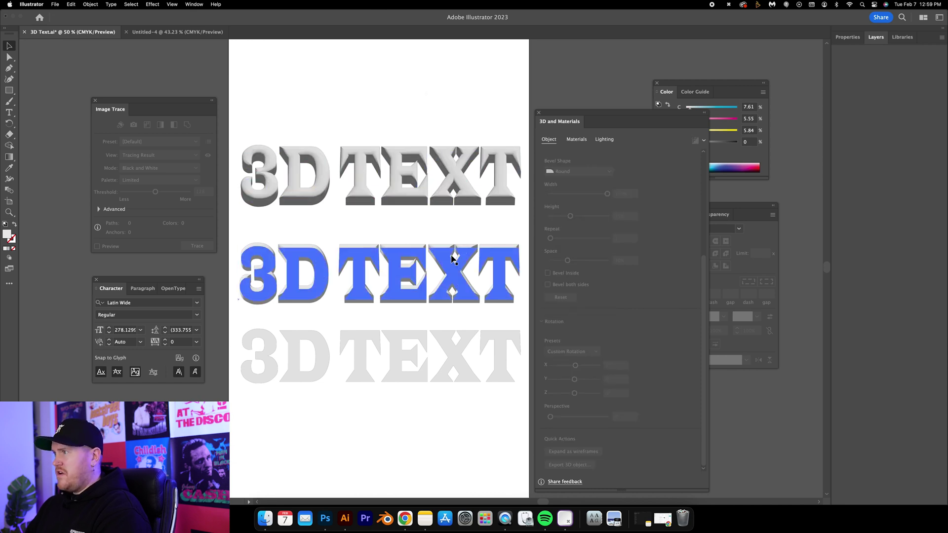
left_click(422, 258)
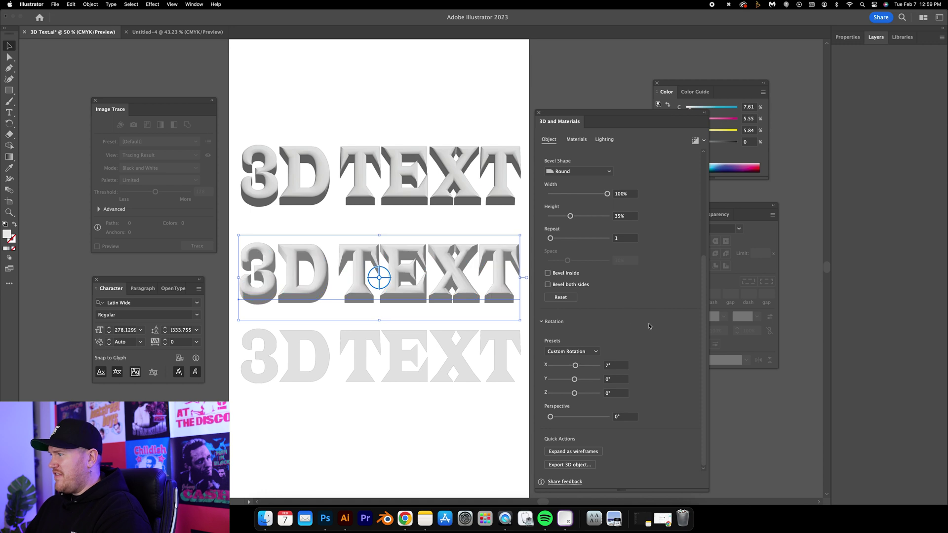
scroll(703, 290, "up", 10)
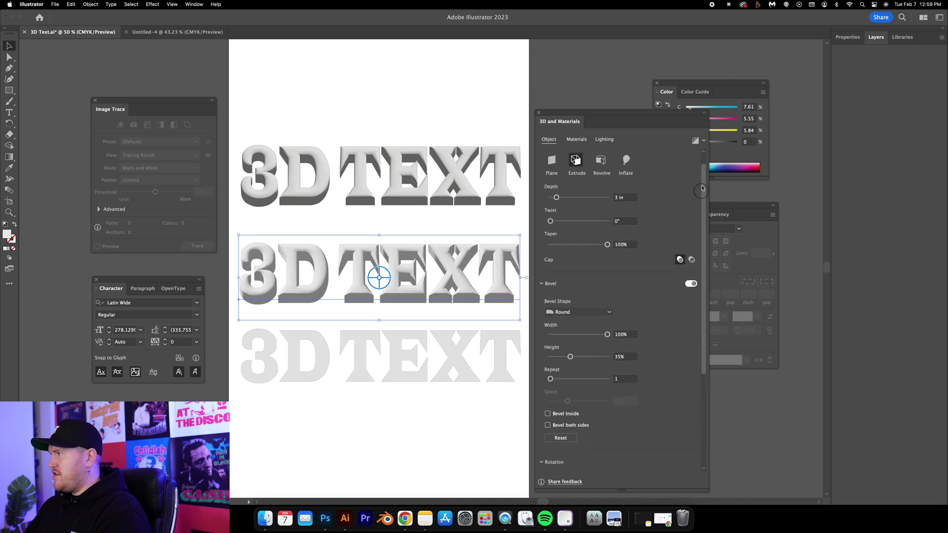
- In the Materials tab, raise the top text's roughness from 0.4 to 1 (typed 2, clamped)
left_click(575, 139)
left_click(605, 139)
left_click(576, 139)
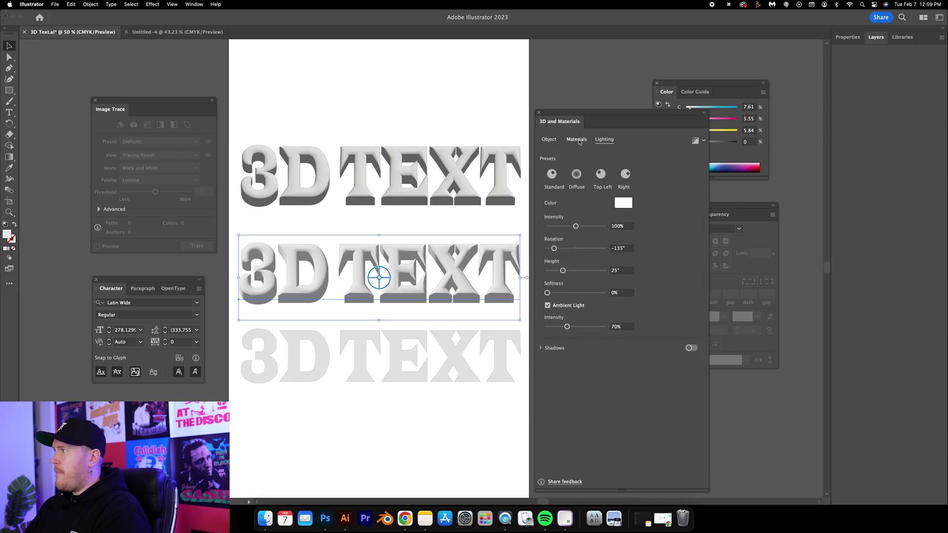
left_click(410, 157)
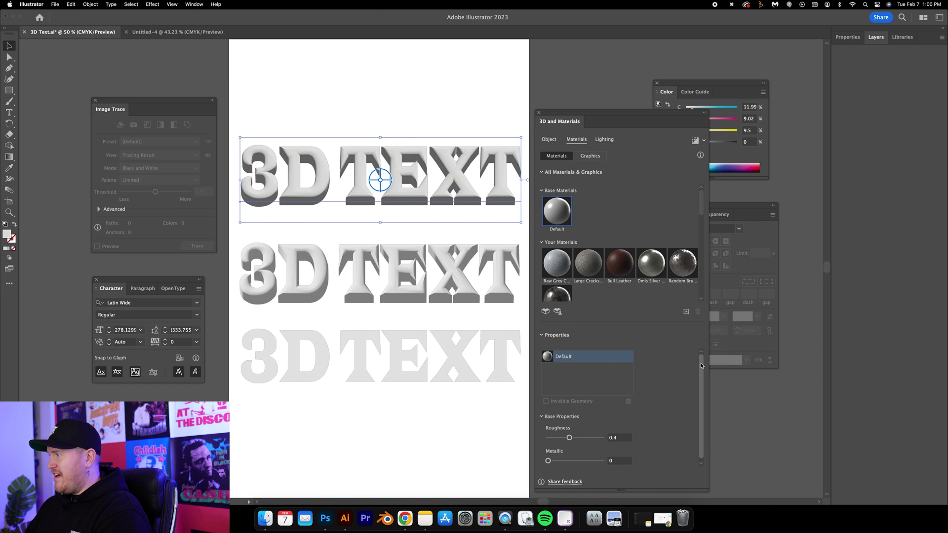
scroll(690, 380, "down", 1)
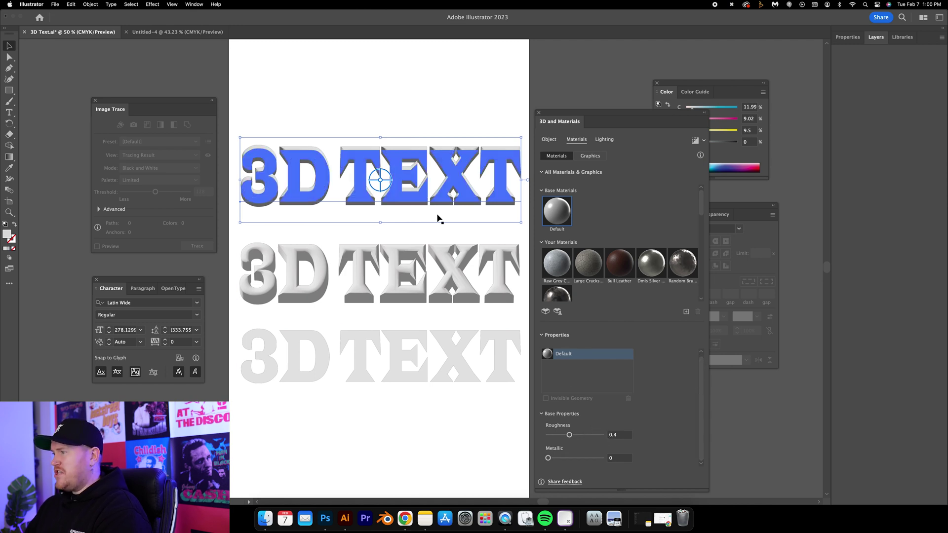
left_click(423, 265)
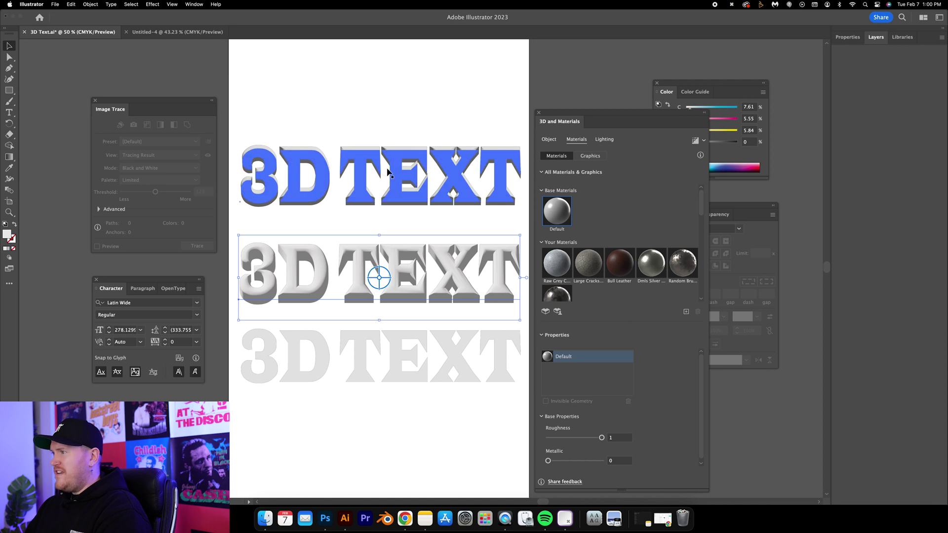
left_click(387, 172)
left_click(617, 438)
type("2")
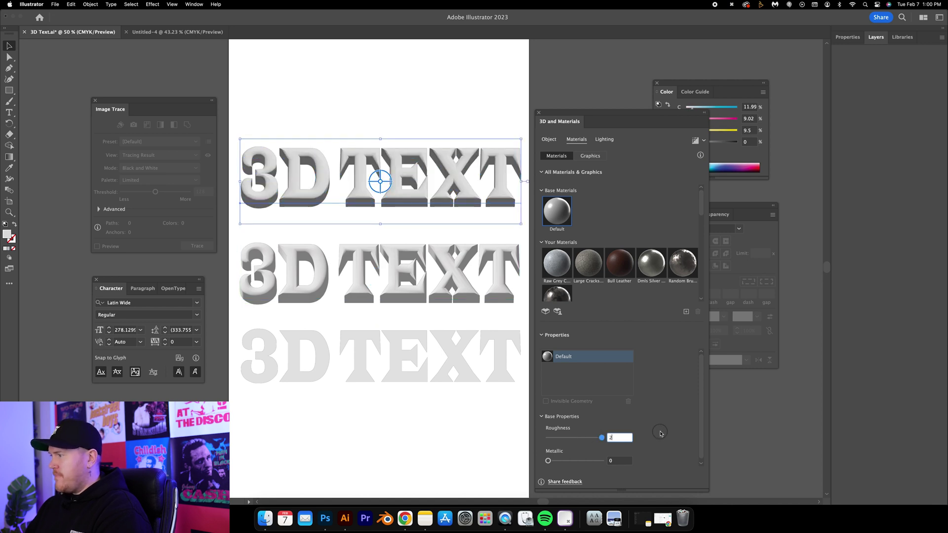
key("Return")
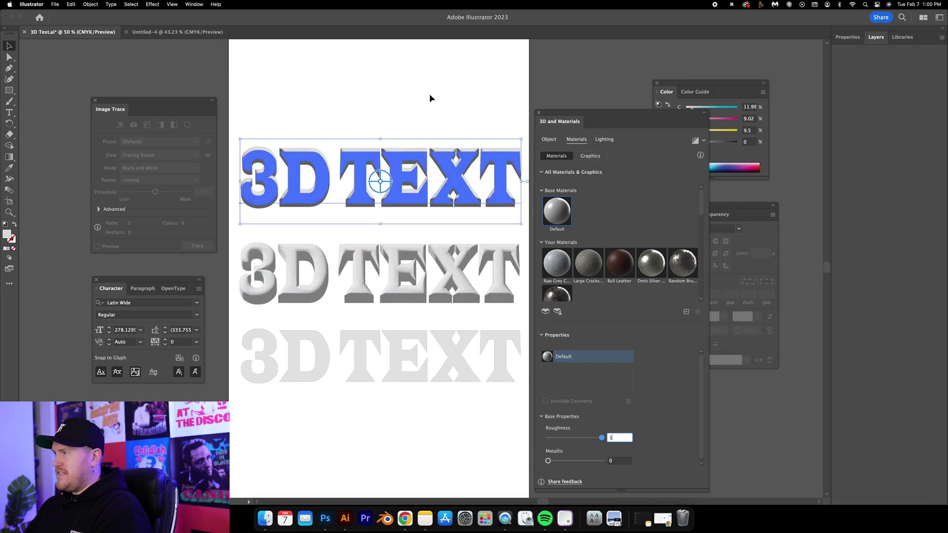
left_click(423, 228)
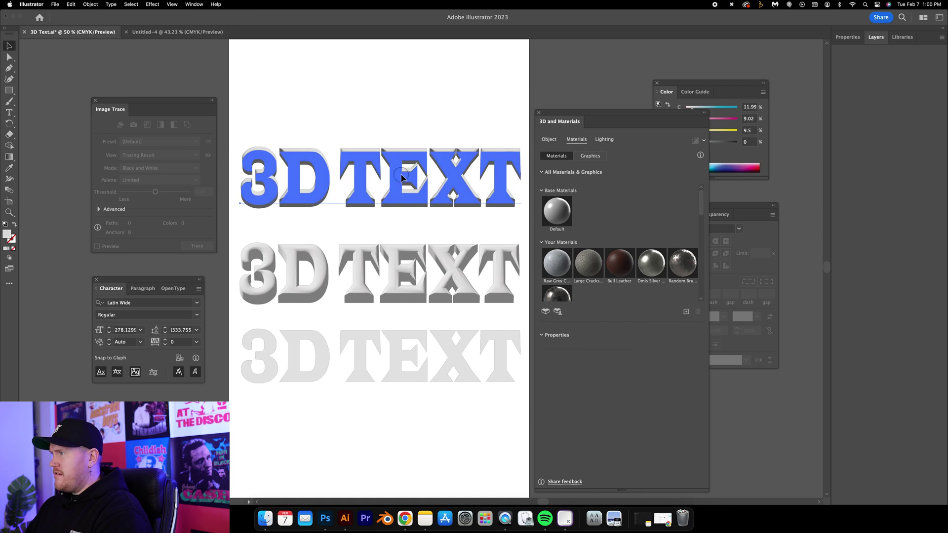
left_click(401, 176)
left_click(610, 142)
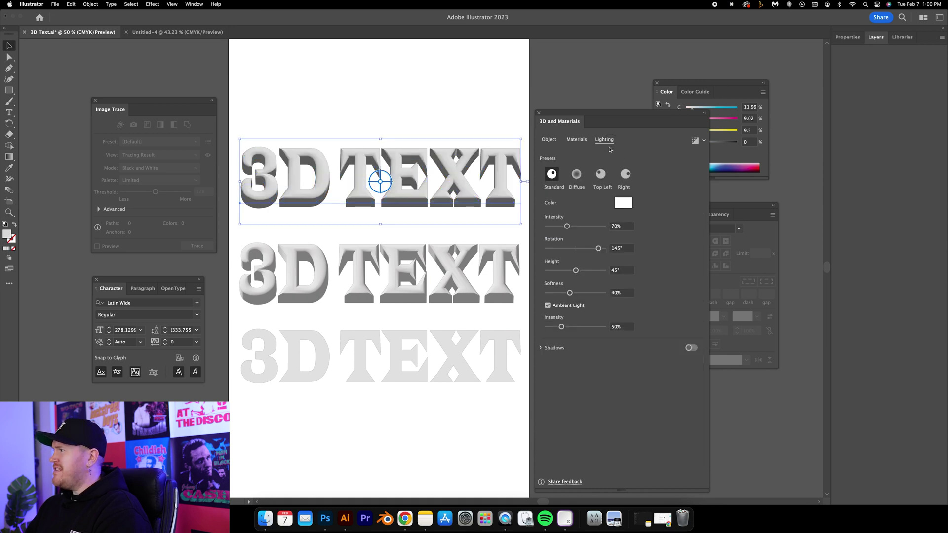
left_click(401, 289)
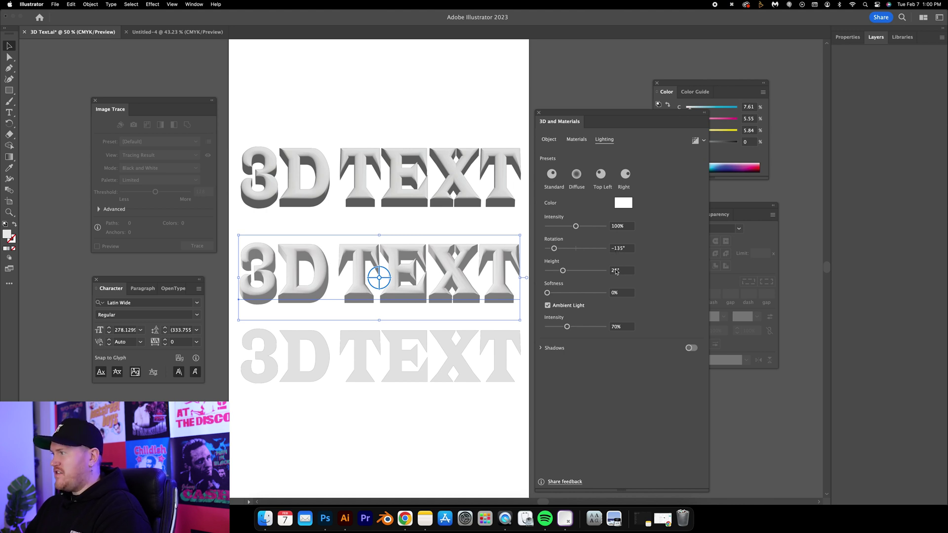
key("super+alt+bracketright")
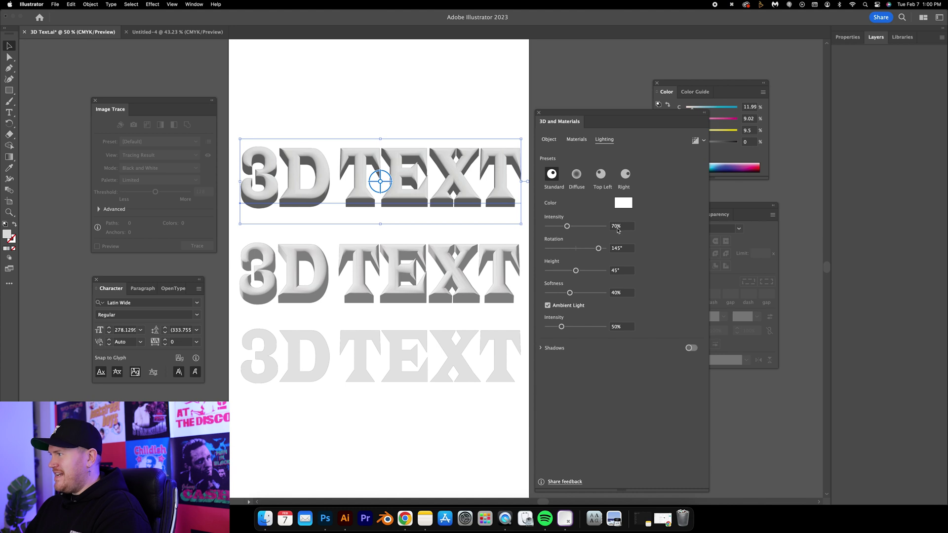
left_click(617, 227)
type("100")
key("Return")
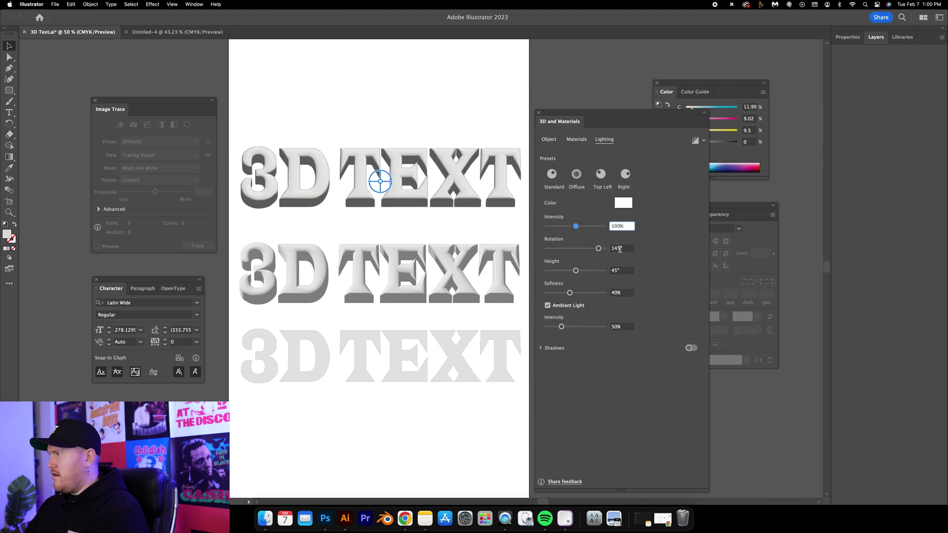
left_click(619, 248)
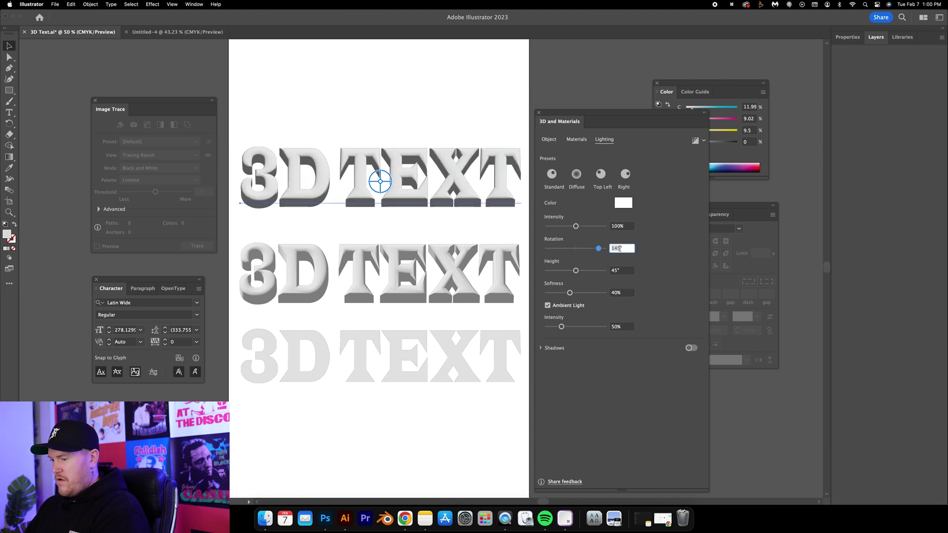
type("135")
key("Return")
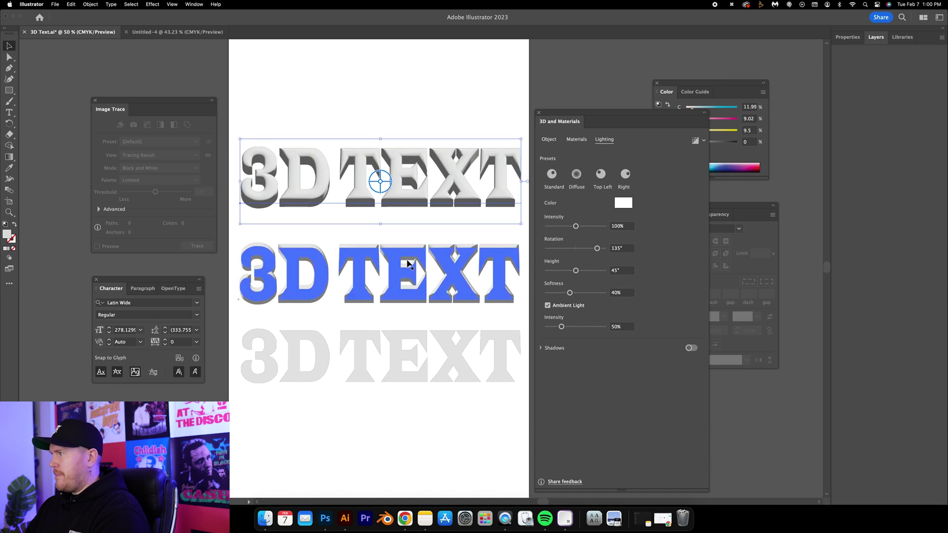
left_click(407, 264)
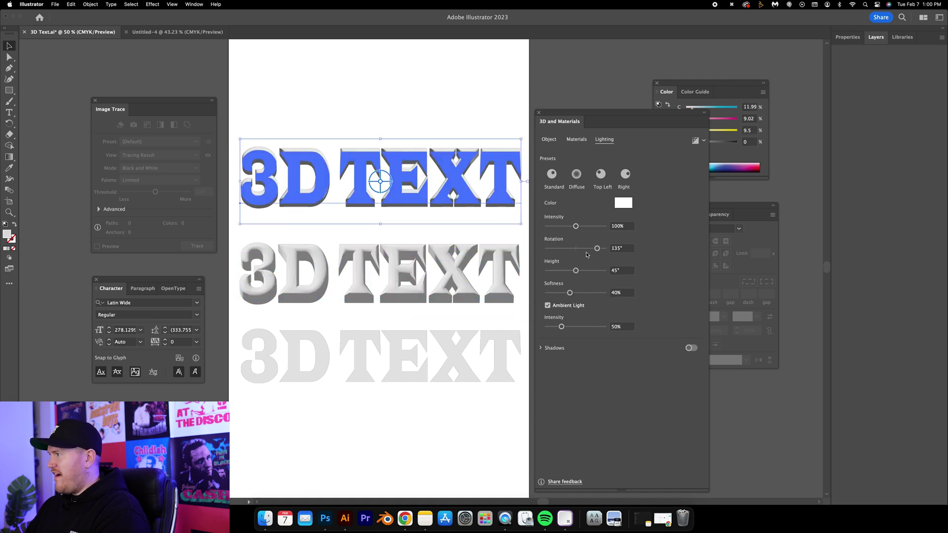
left_click(618, 271)
type("26")
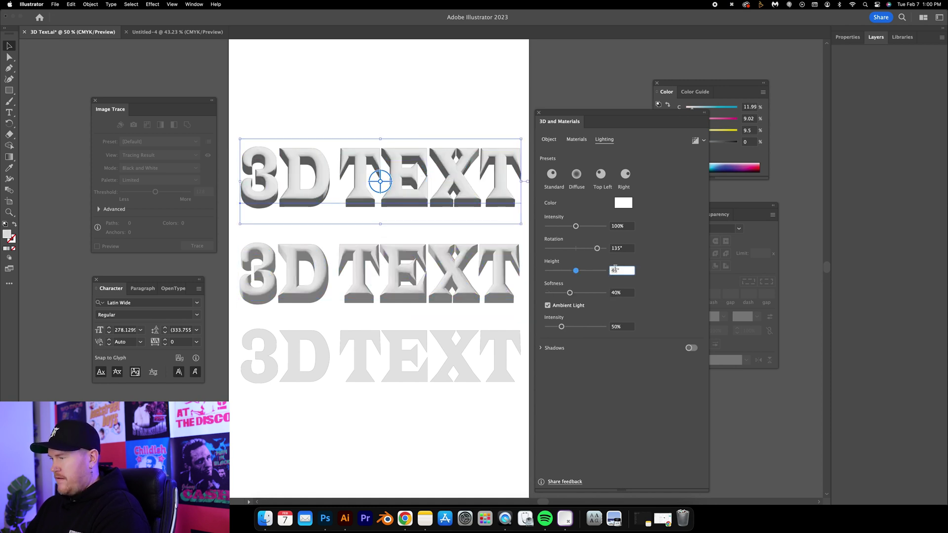
key("Return")
key("Down")
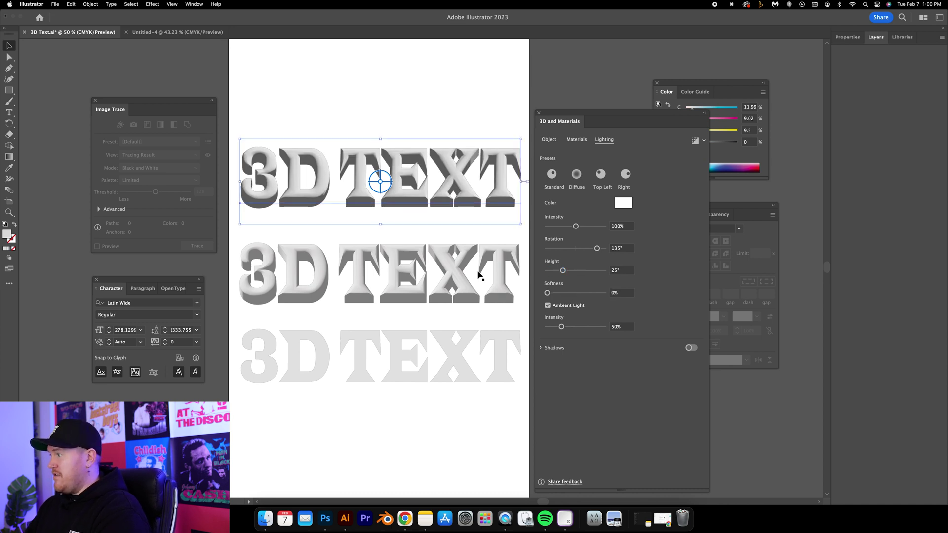
left_click(482, 270)
left_click(420, 203)
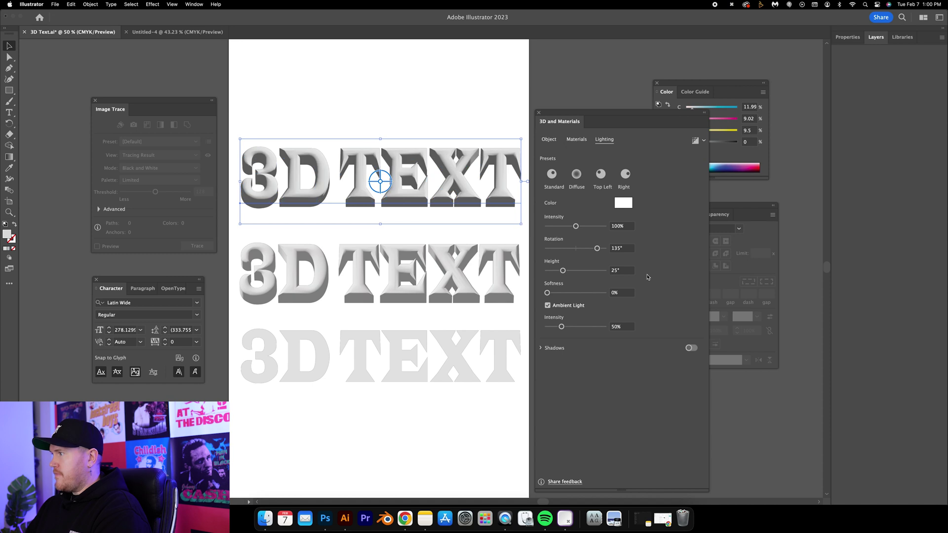
left_click(422, 271)
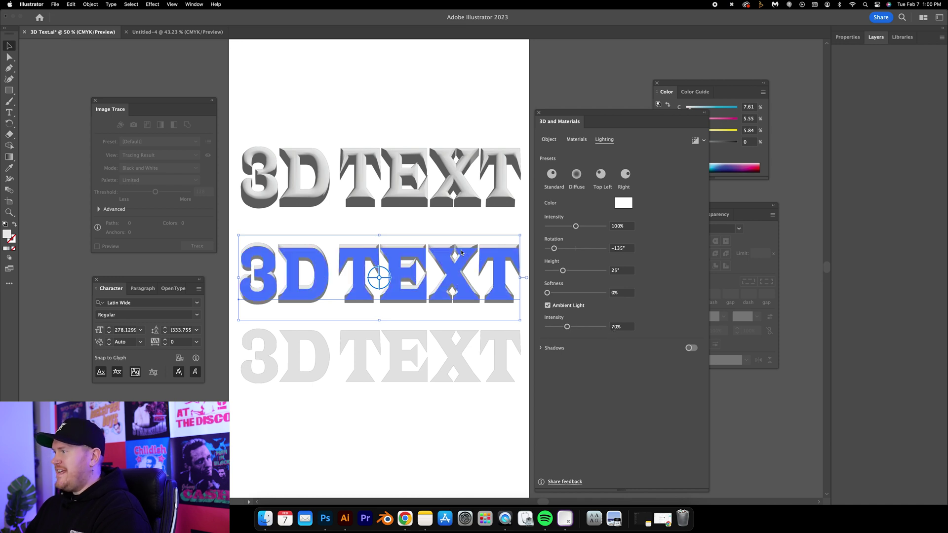
left_click(396, 185)
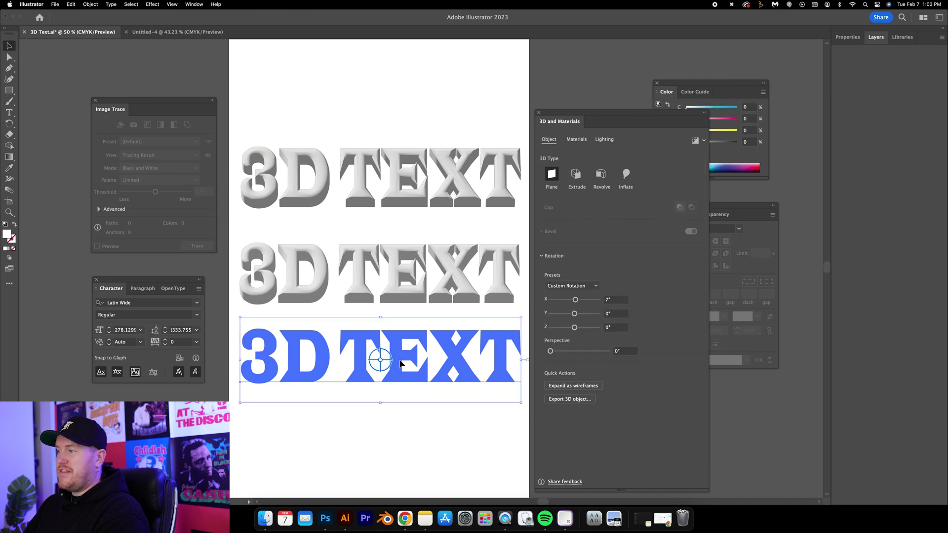
left_click(398, 364)
- Alt-drag a copy of the top 3D text upward to form a new top row
left_click(372, 438)
left_click(390, 185)
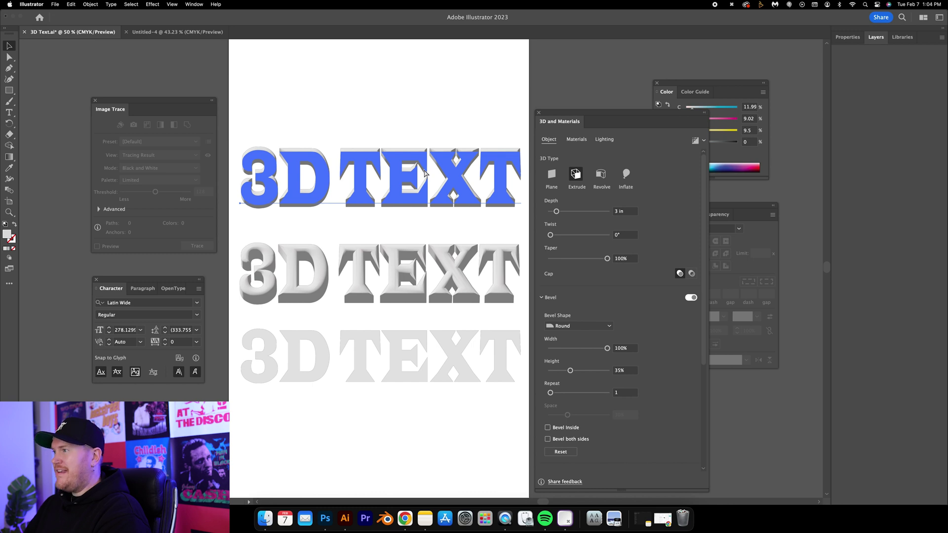
left_click_drag(394, 183, 384, 77)
left_click(381, 47)
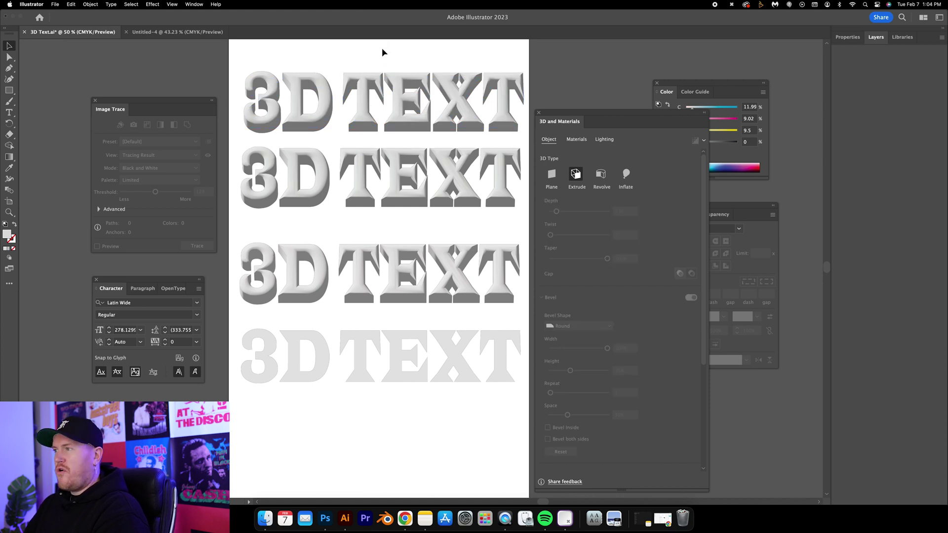
- Switch the new copy's 3D type from Extrude to Plane so it is flat
left_click(377, 90)
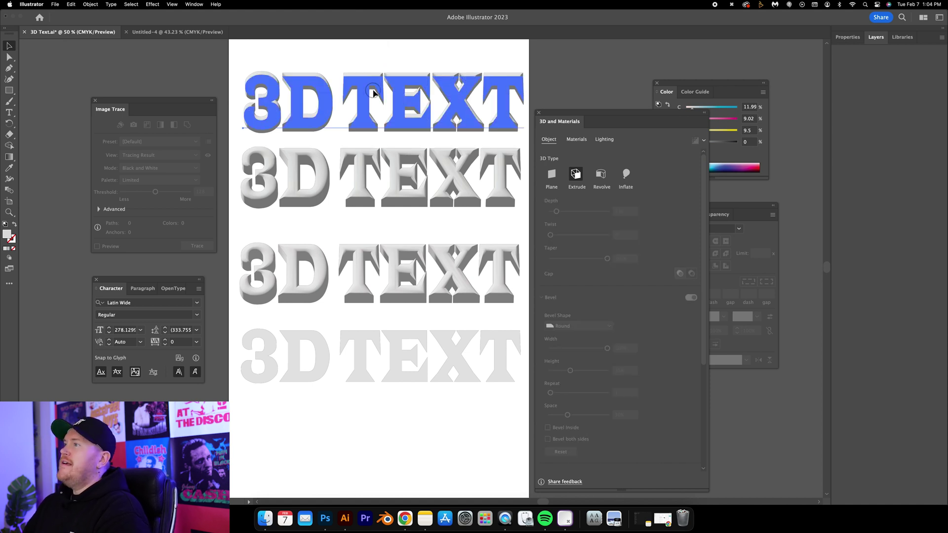
left_click(552, 176)
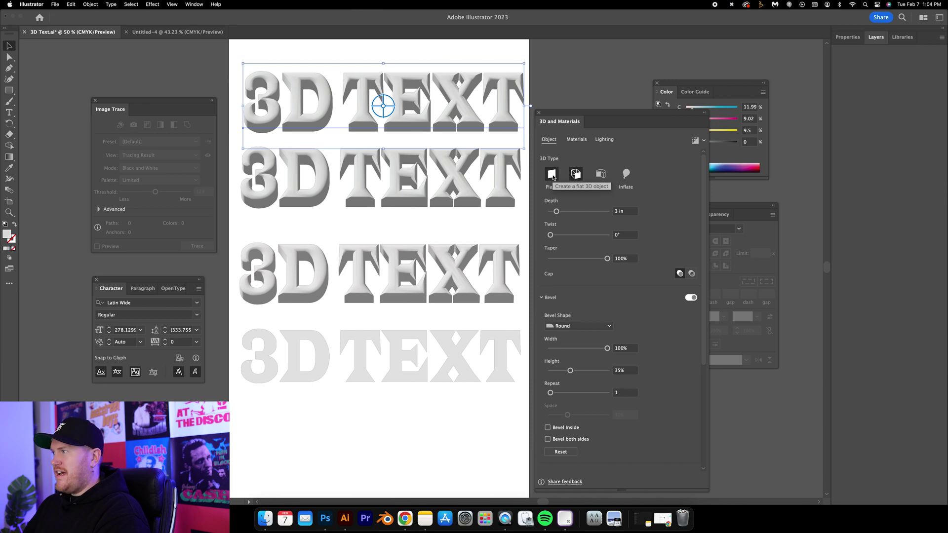
left_click(394, 47)
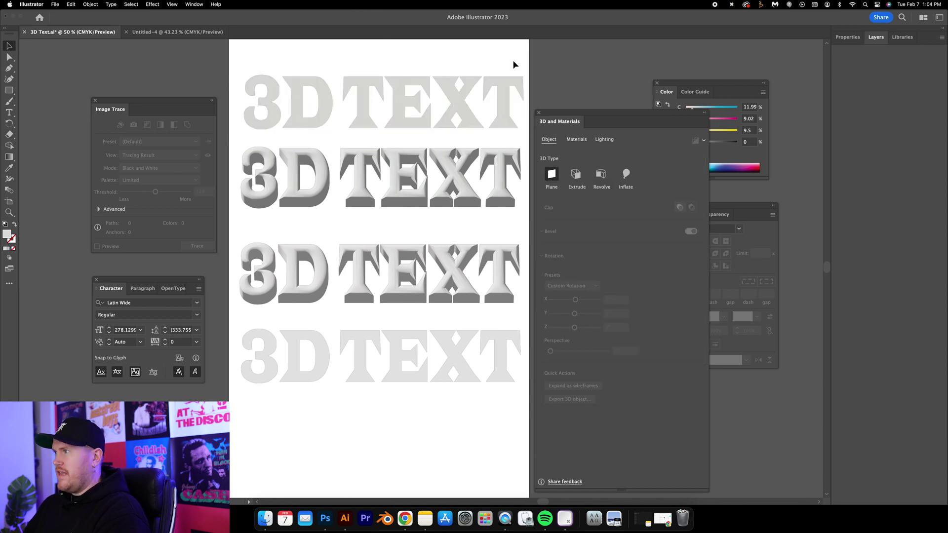
left_click(440, 180)
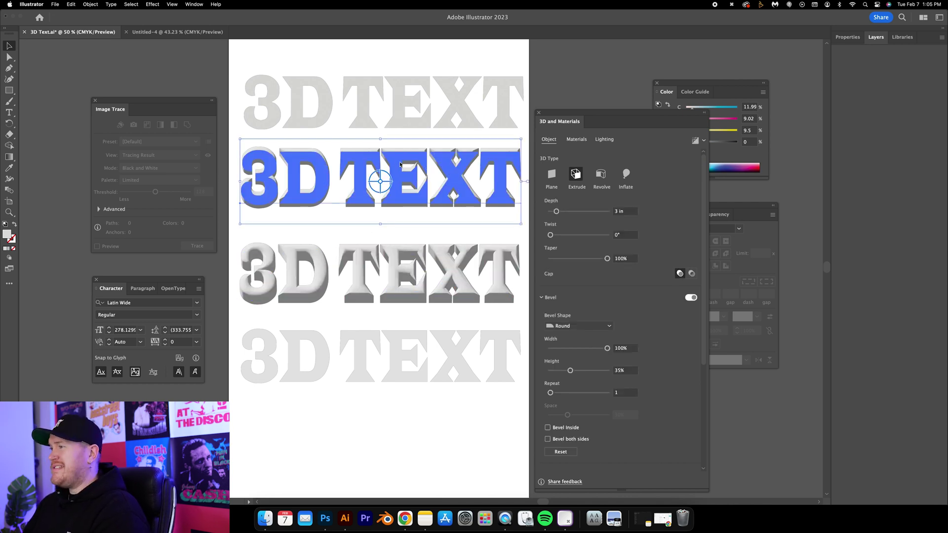
- Paste the extruded 3D text into Photoshop as a smart object, forming a third silver row
left_click(326, 518)
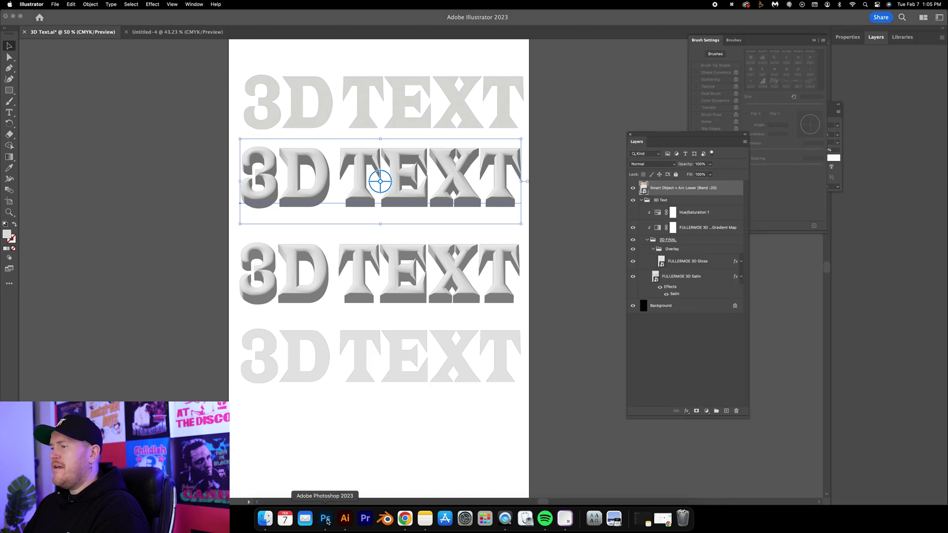
key("super+v")
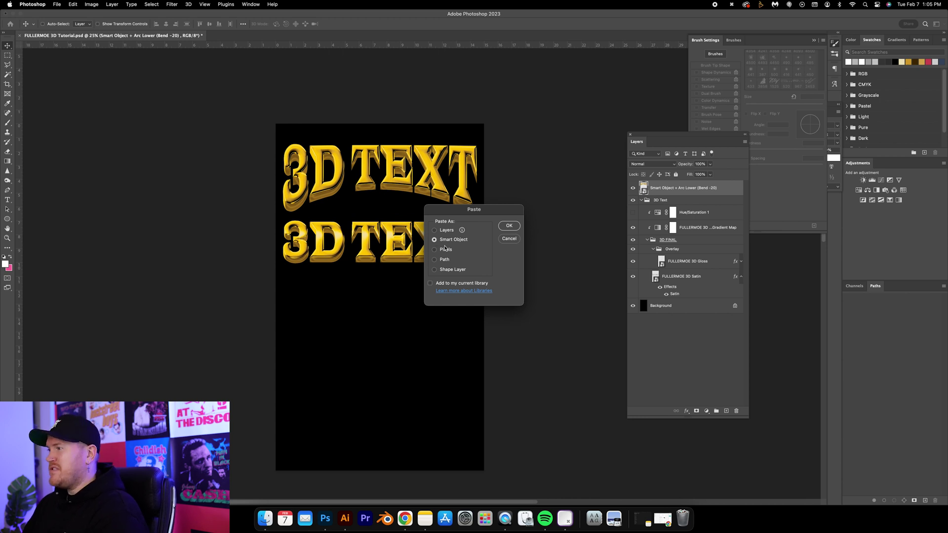
left_click(509, 227)
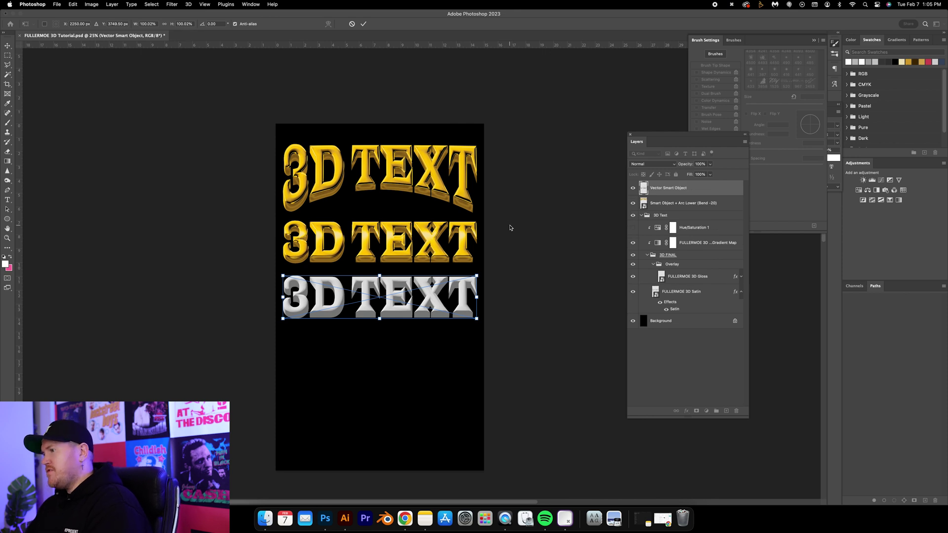
key("Return")
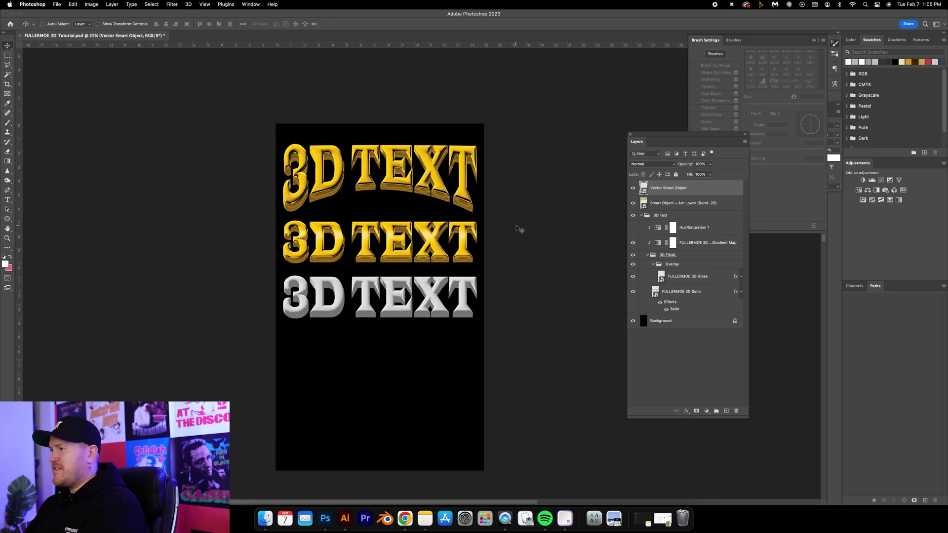
- Back in Illustrator, copy the flat top version of the 3D TEXT for Photoshop
left_click(345, 518)
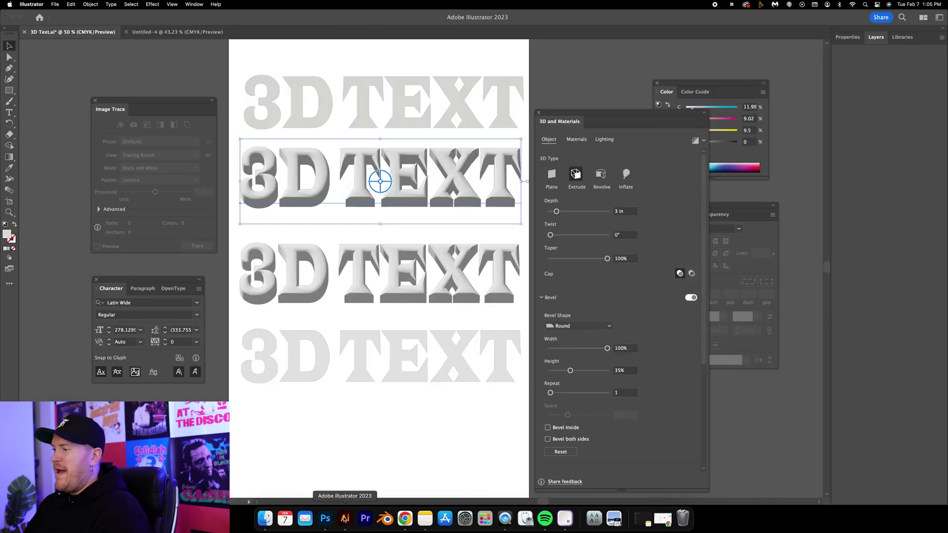
triple_click(371, 168)
triple_click(363, 101)
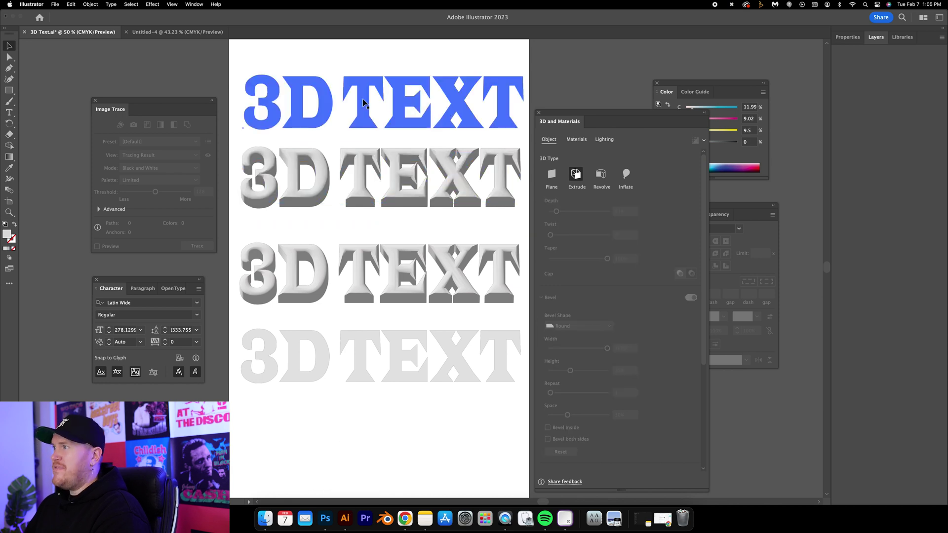
key("Escape")
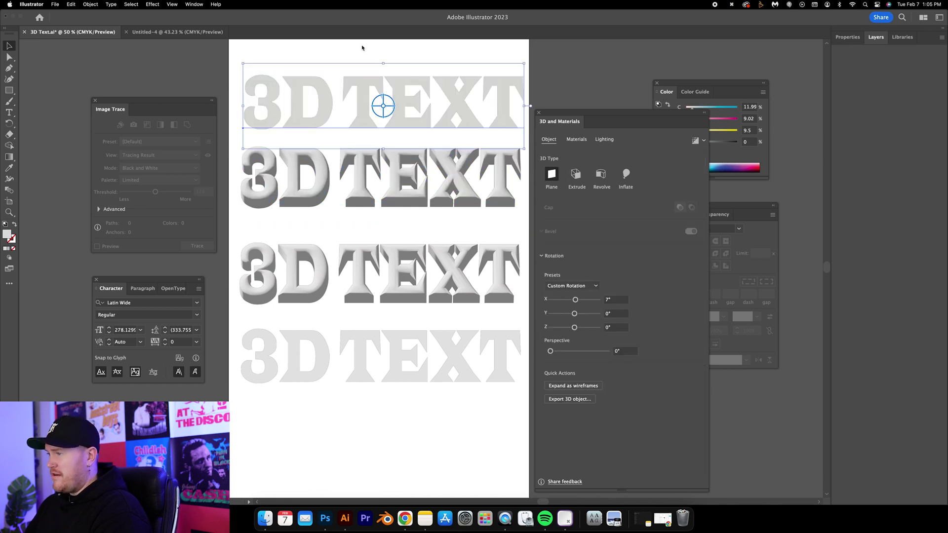
left_click(330, 516)
- Paste the flat text into Photoshop as a smart object and place it
key("super+v")
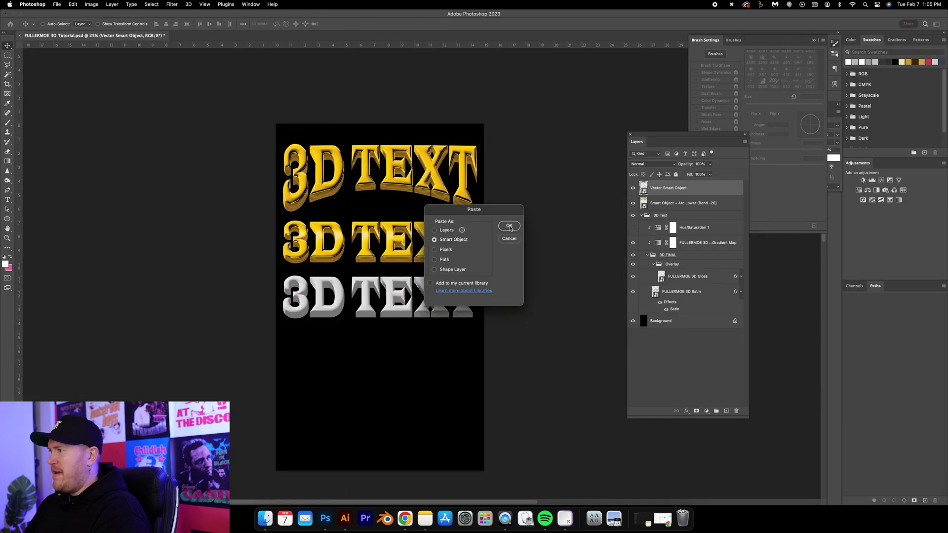
left_click(510, 227)
key("Return")
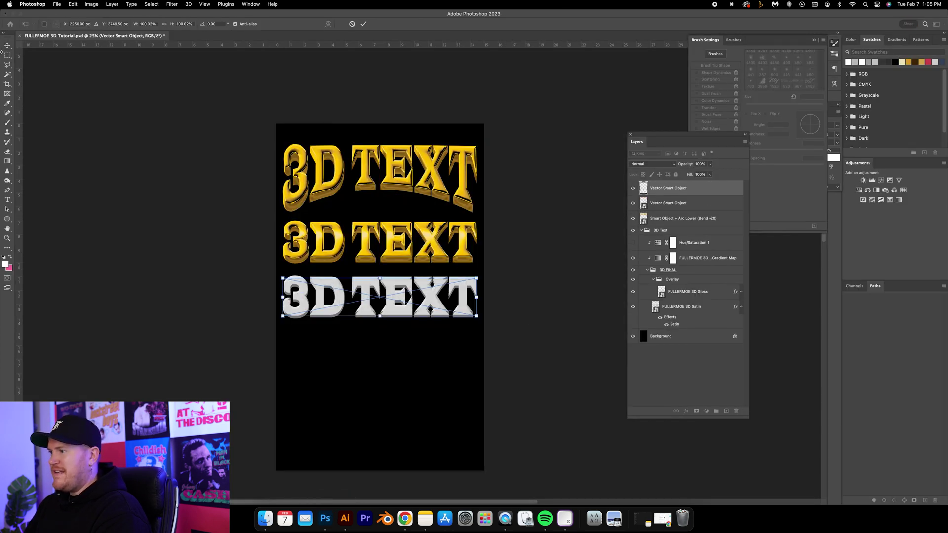
left_click(7, 45)
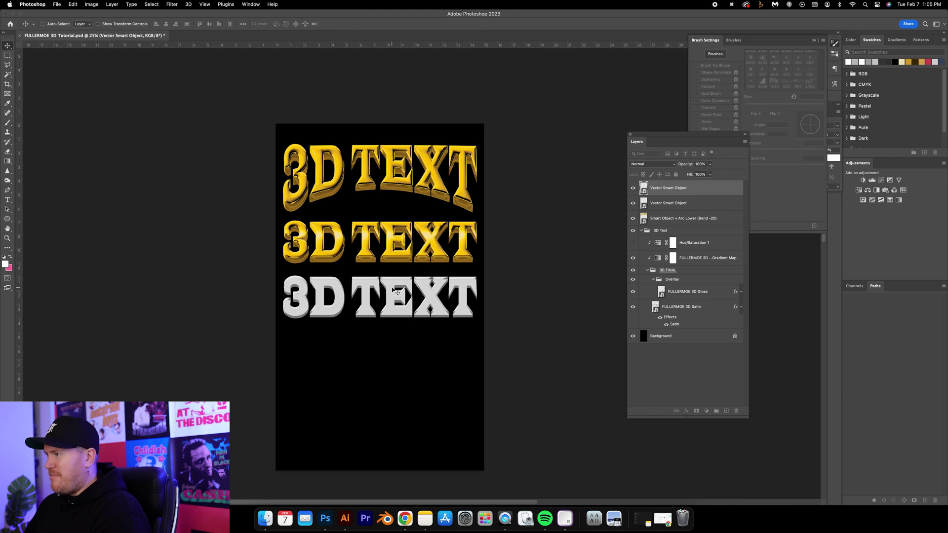
- Nudge the flat text over the silver 3D row, toggling its visibility to check alignment
left_click_drag(398, 292, 390, 287)
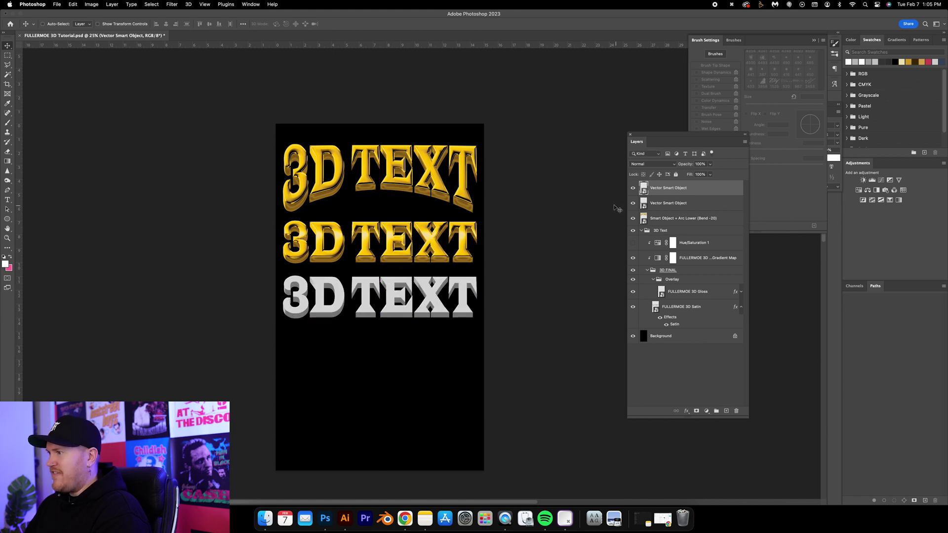
left_click(632, 189)
left_click(633, 188)
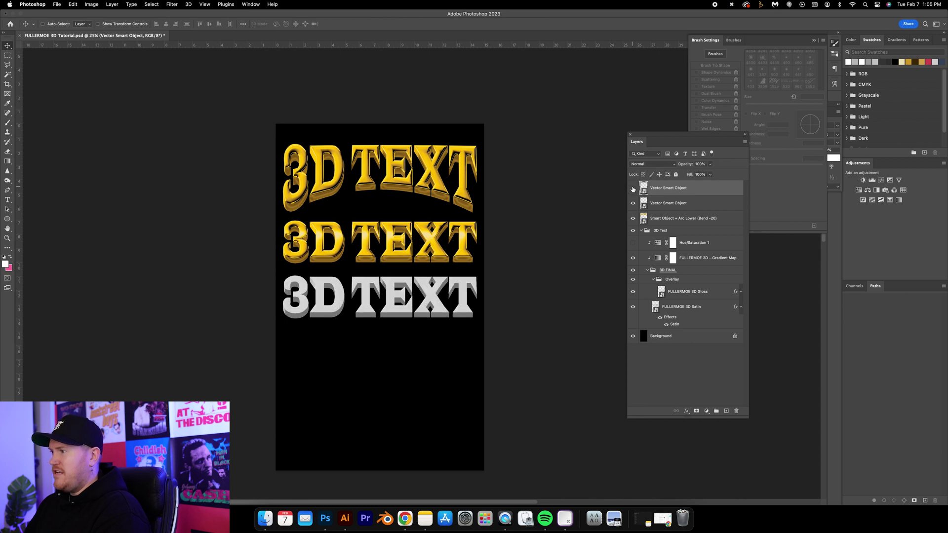
left_click(633, 188)
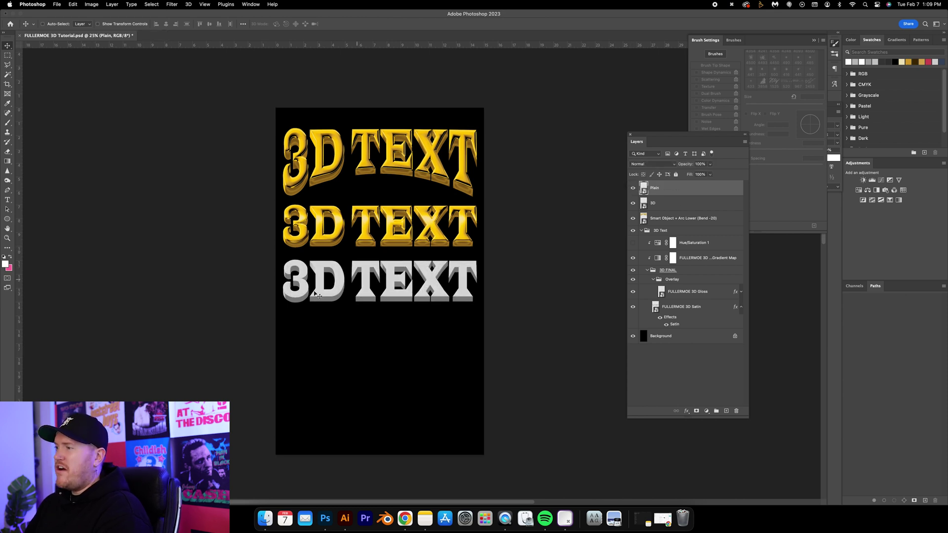
- Apply the FULLERMOE 3D Gloss swatch from Styles to the Plain layer's Layer Style
double_click(674, 193)
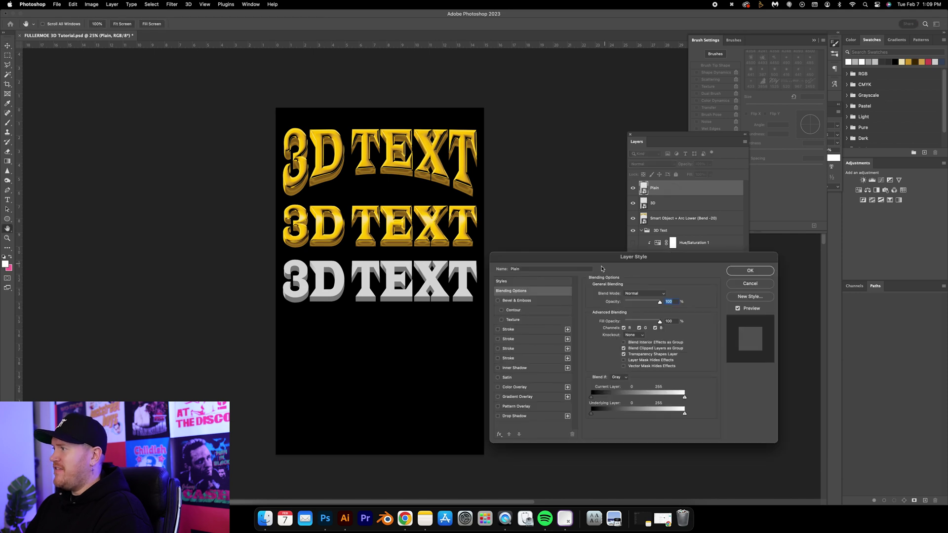
left_click(536, 282)
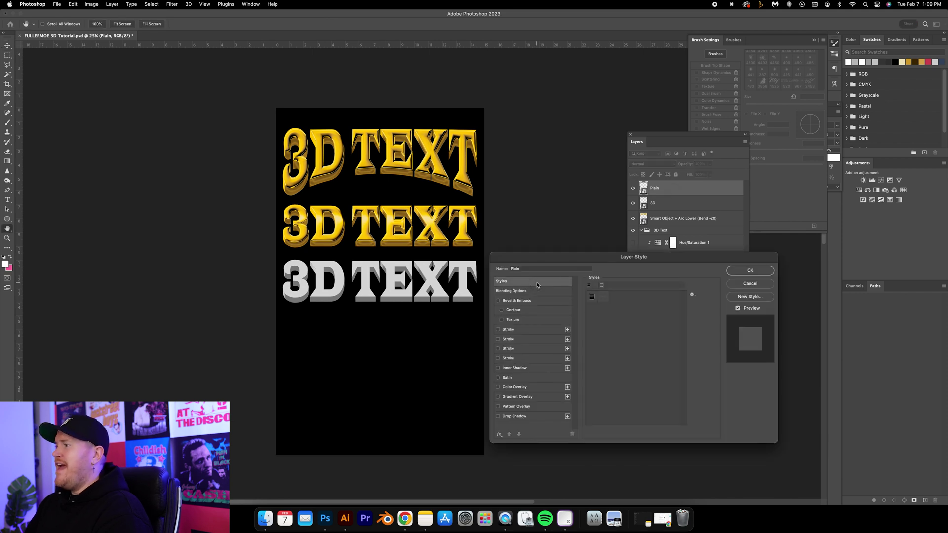
left_click(591, 297)
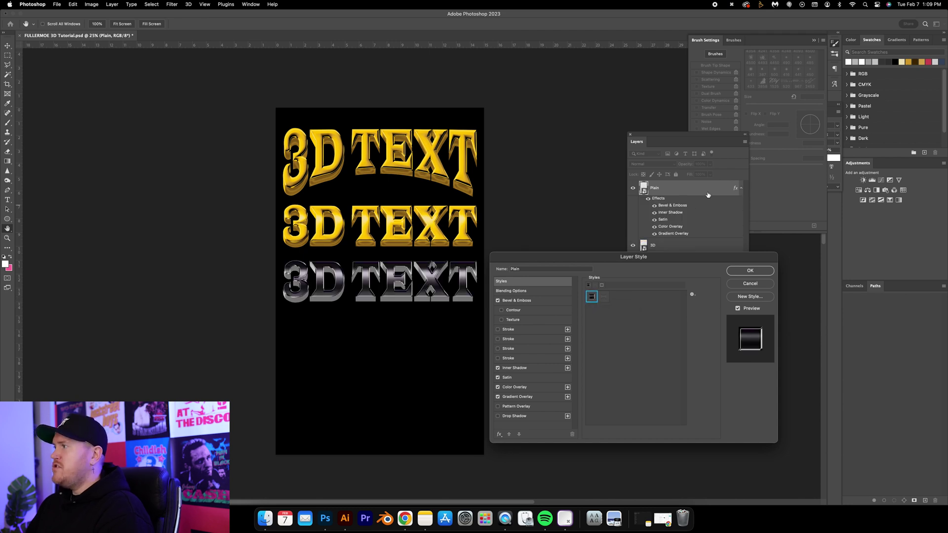
left_click(544, 302)
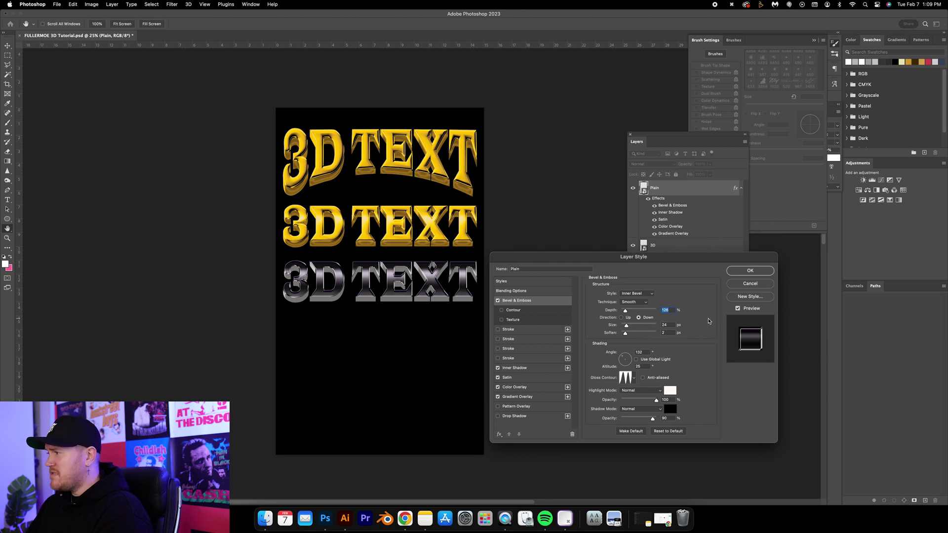
- Review the Plain layer's effects and set the Gradient Overlay scale to 109%
left_click(538, 369)
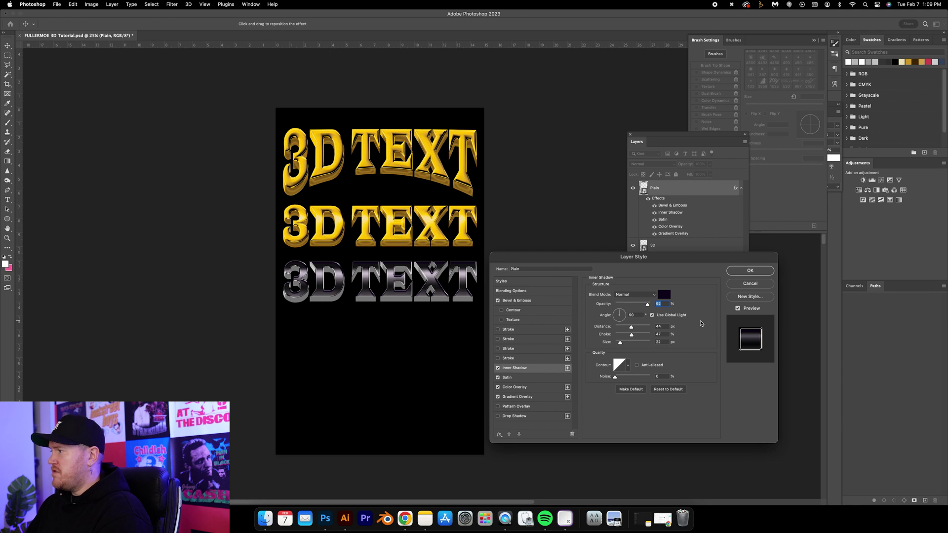
left_click(532, 378)
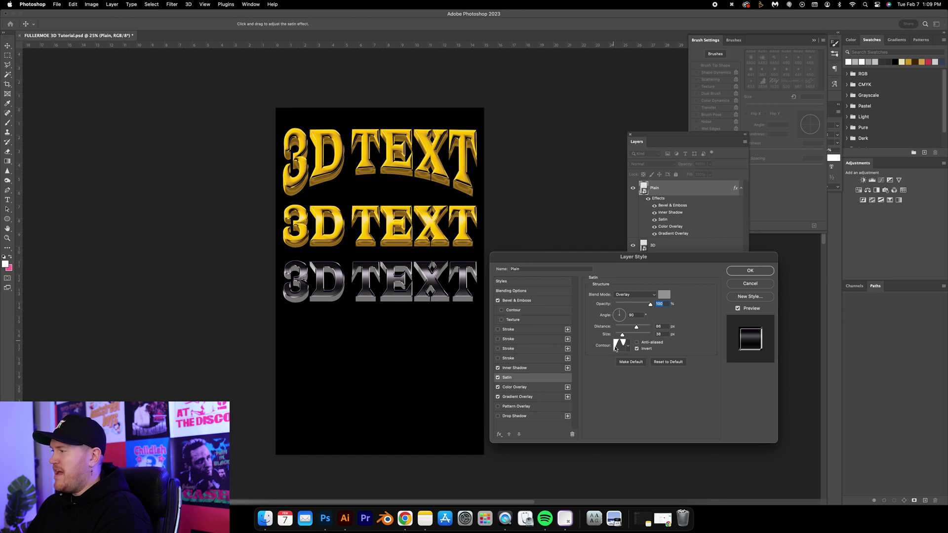
left_click(532, 388)
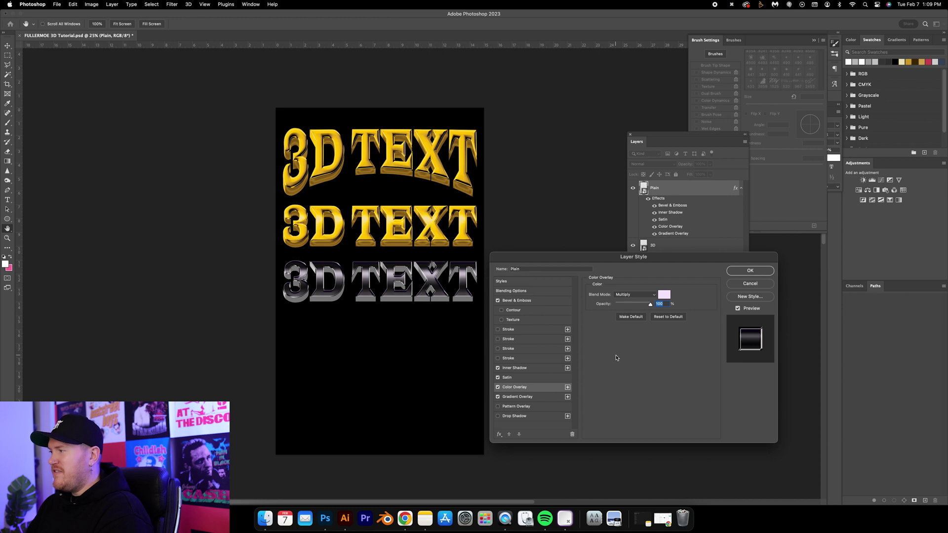
left_click(523, 397)
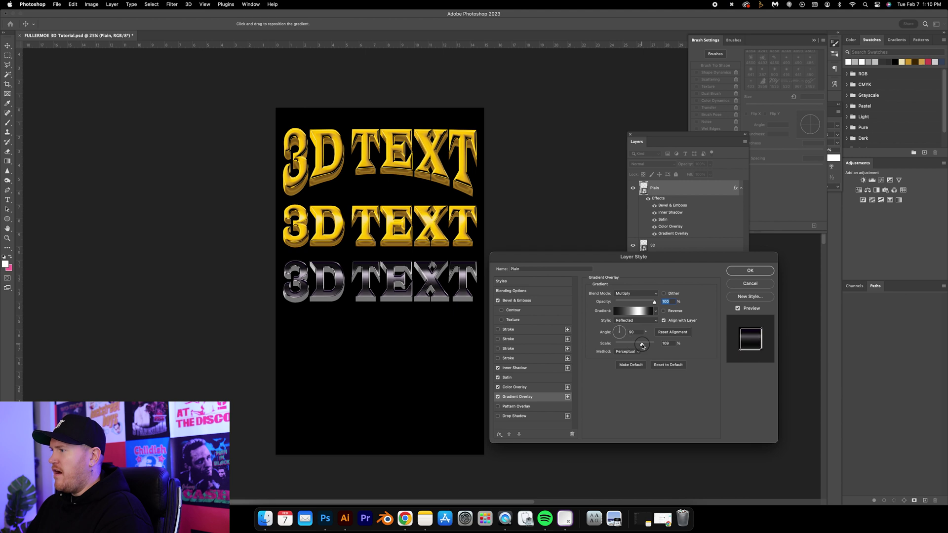
left_click_drag(641, 346, 643, 343)
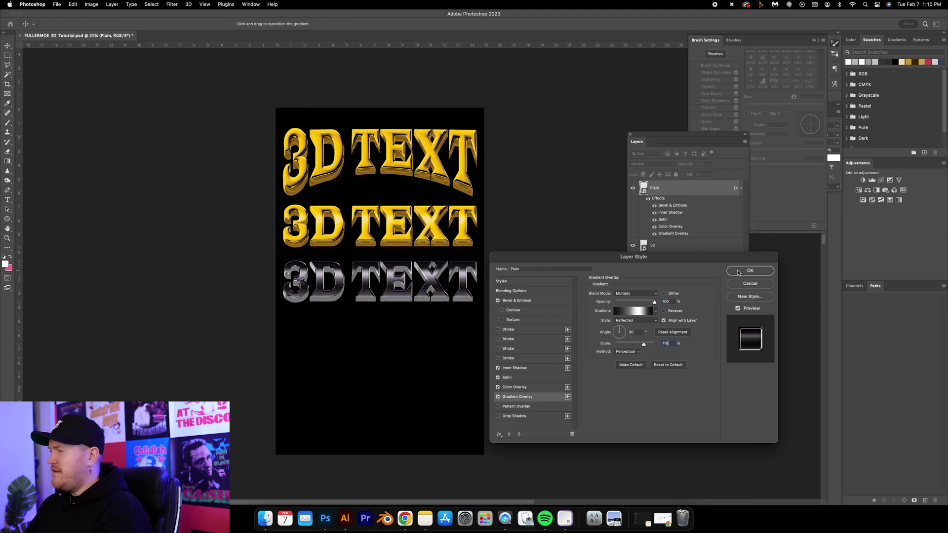
left_click(738, 272)
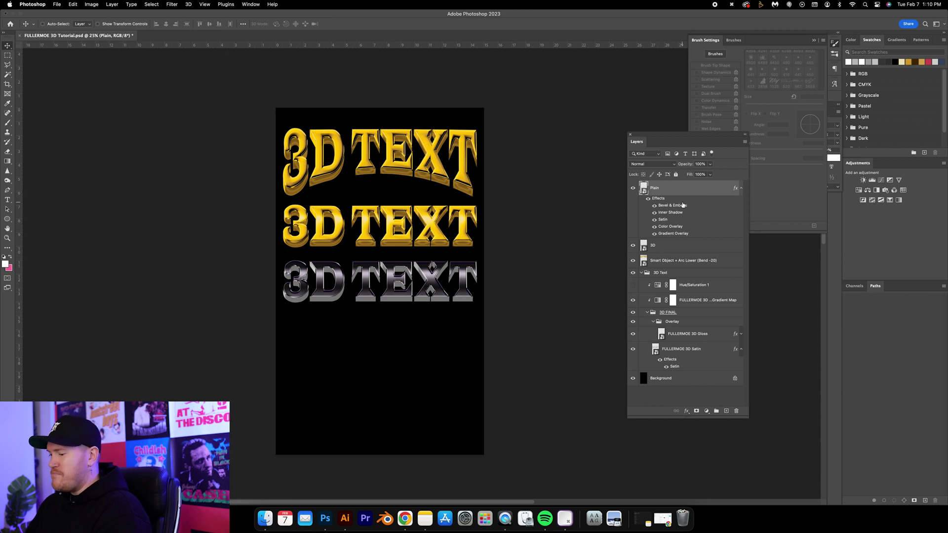
- Put the Plain layer into Group 1 and set the group's blend mode to Overlay
key("super+g")
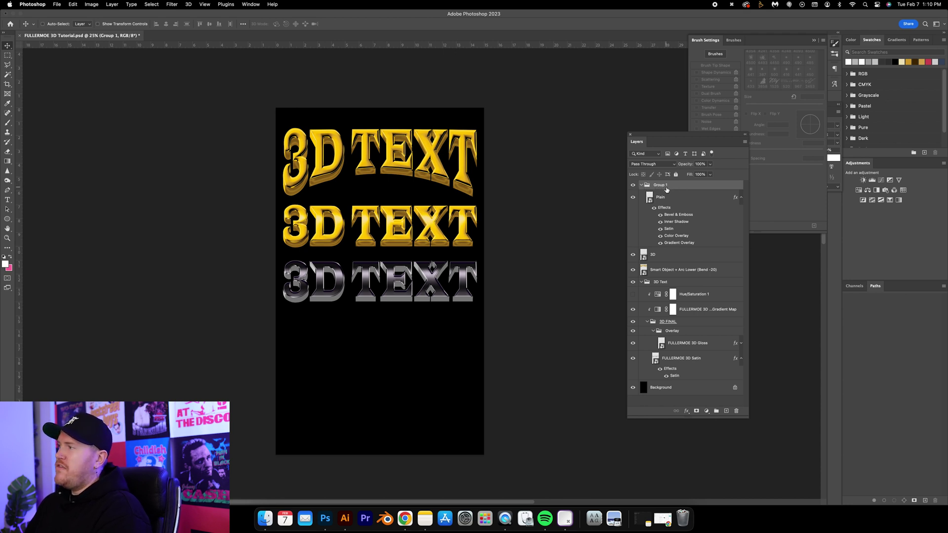
left_click(656, 166)
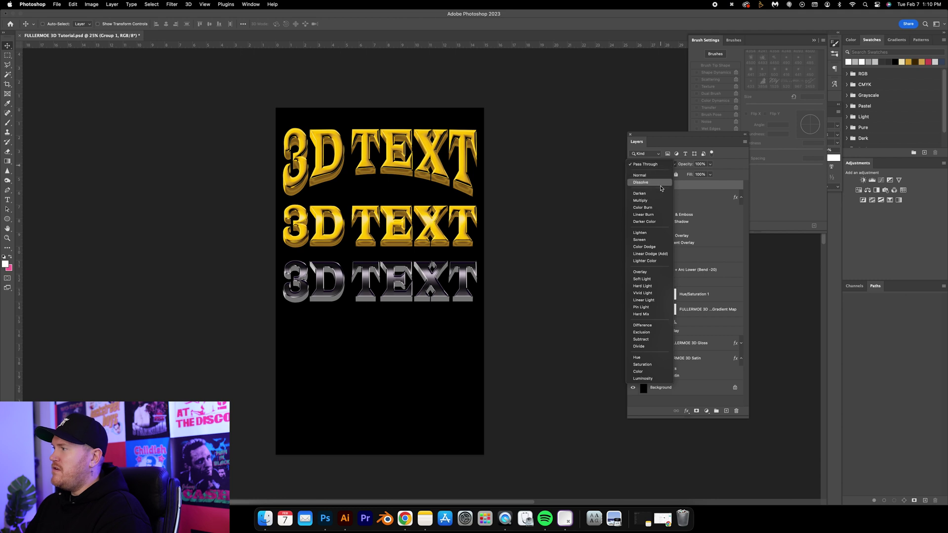
left_click(652, 272)
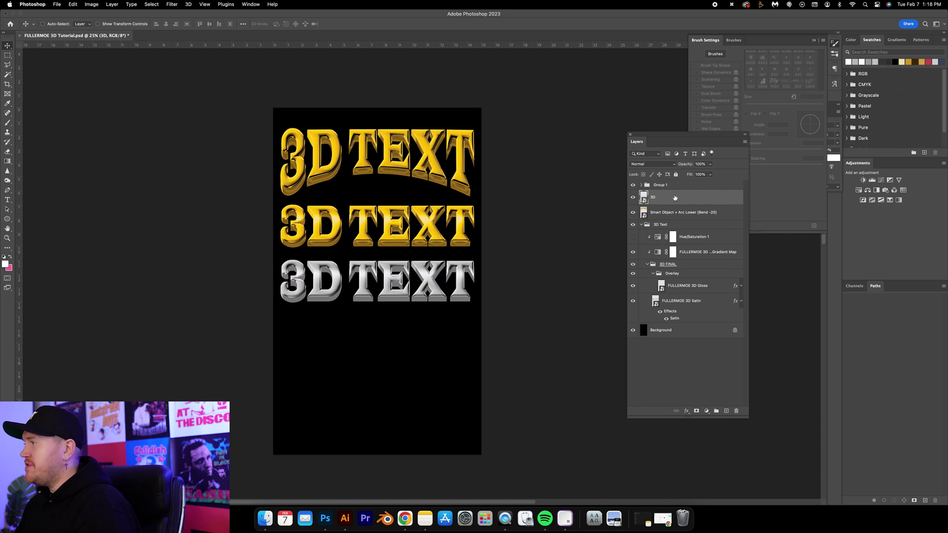
- Apply a saved style preset to the 3D layer, giving it an Overlay Satin effect
double_click(675, 198)
left_click(525, 283)
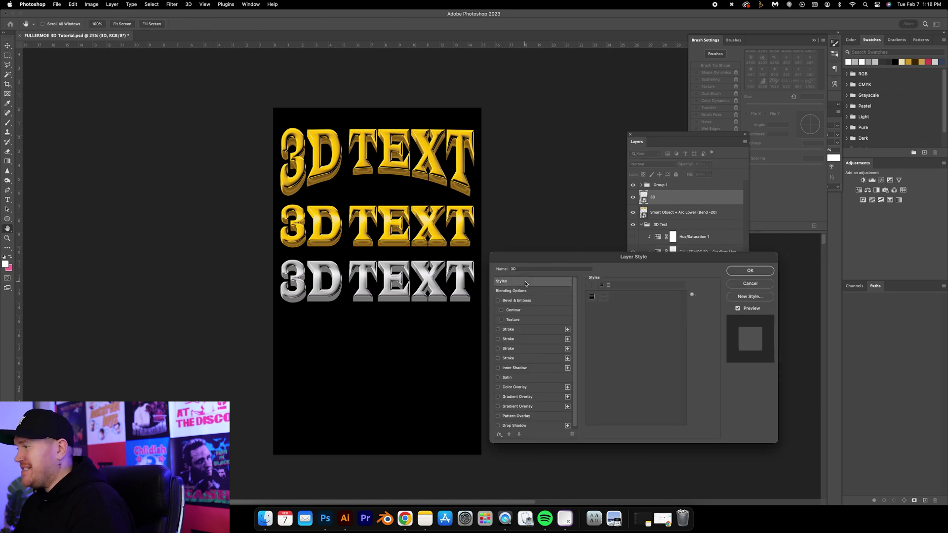
left_click(605, 300)
left_click(541, 378)
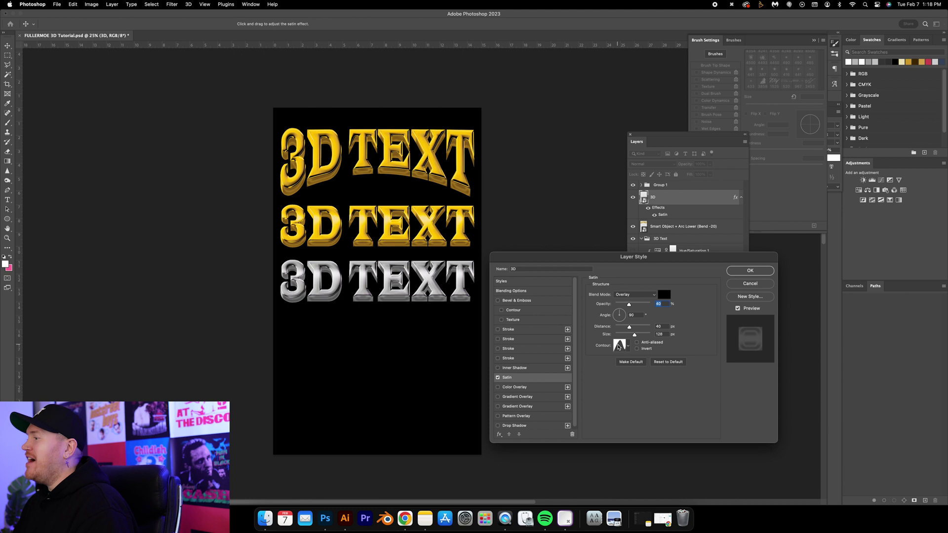
- Bring up the Satin contour curve and browse the contour presets
left_click(618, 346)
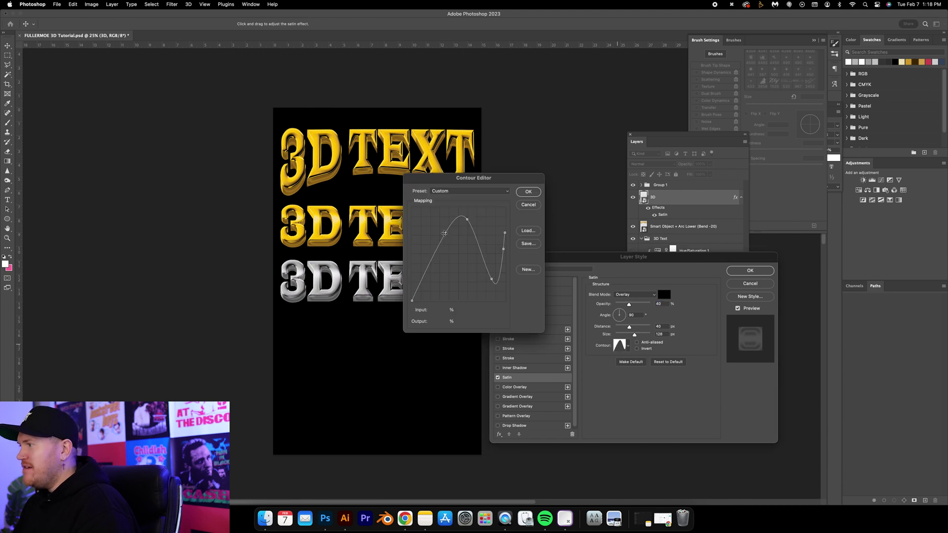
left_click(529, 204)
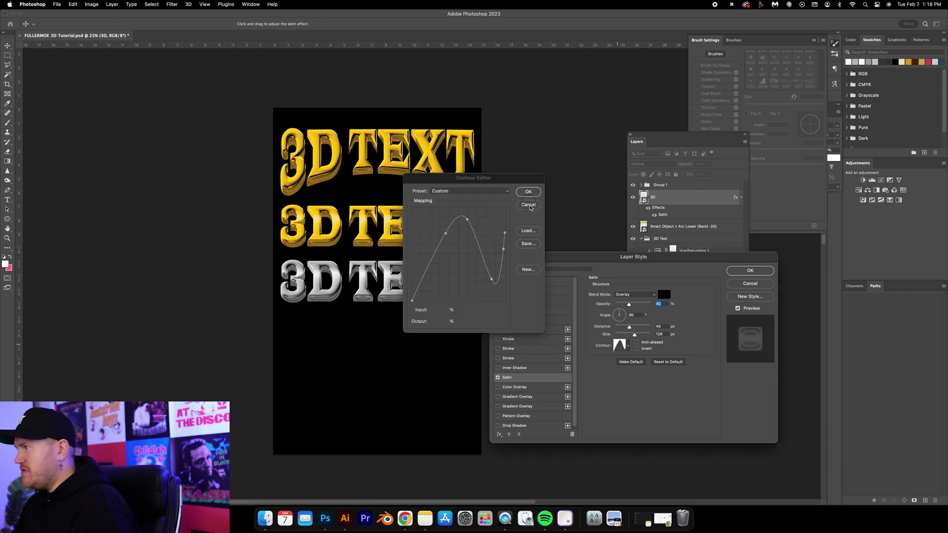
left_click(627, 345)
left_click(624, 355)
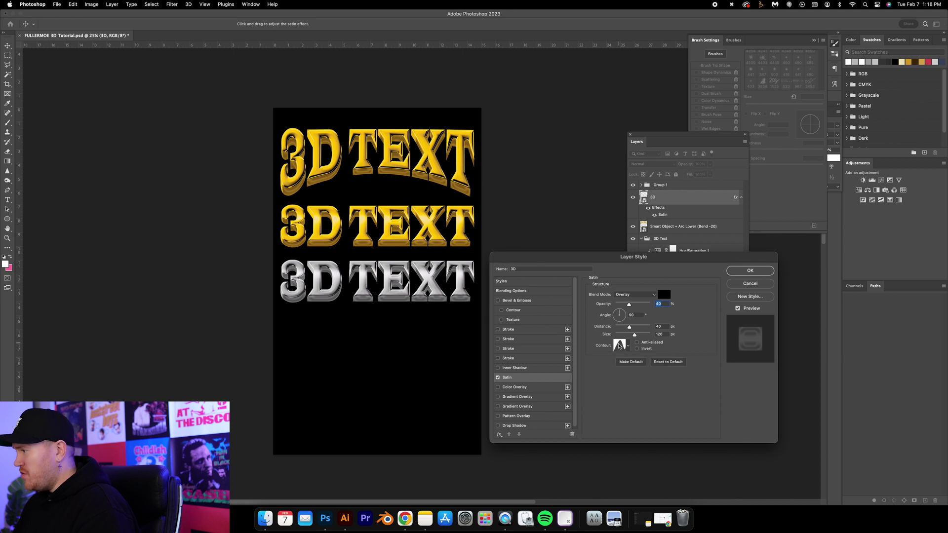
left_click(619, 345)
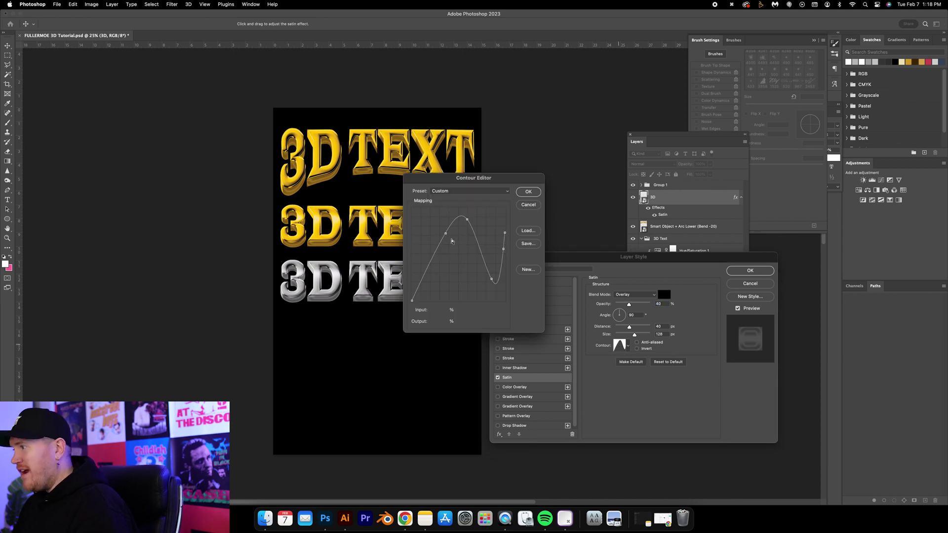
- Check the wavy contour points (0/0, 36/73, 85/24, 98/56, 100/73) and confirm the Satin style
left_click(445, 233)
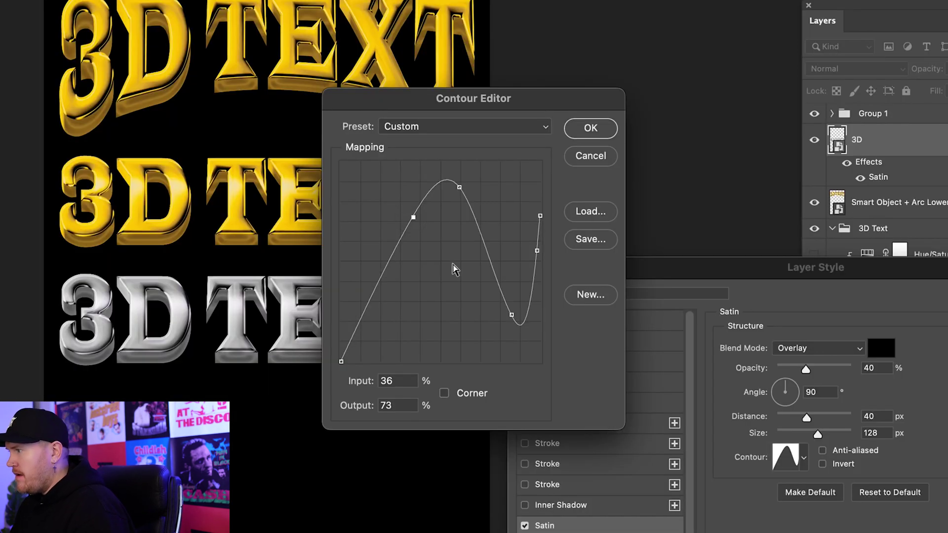
left_click(341, 362)
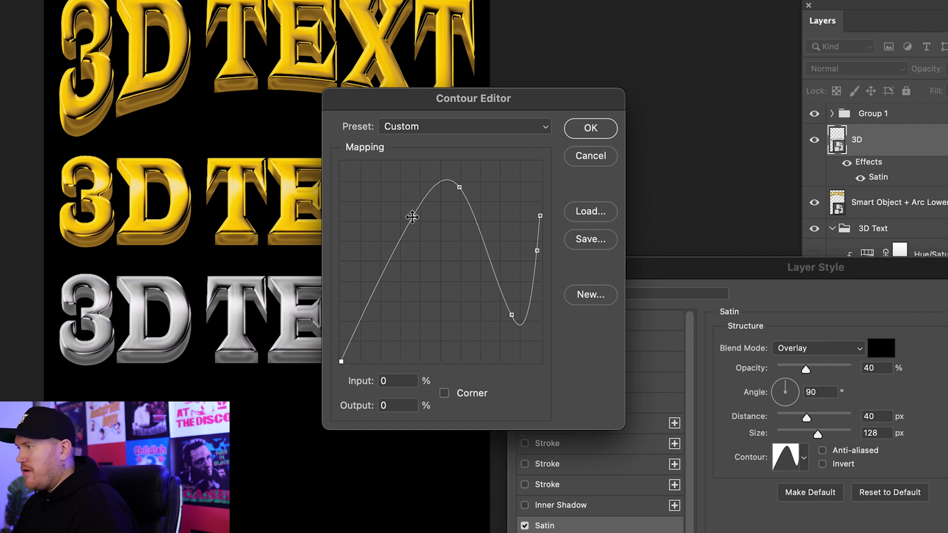
left_click(412, 217)
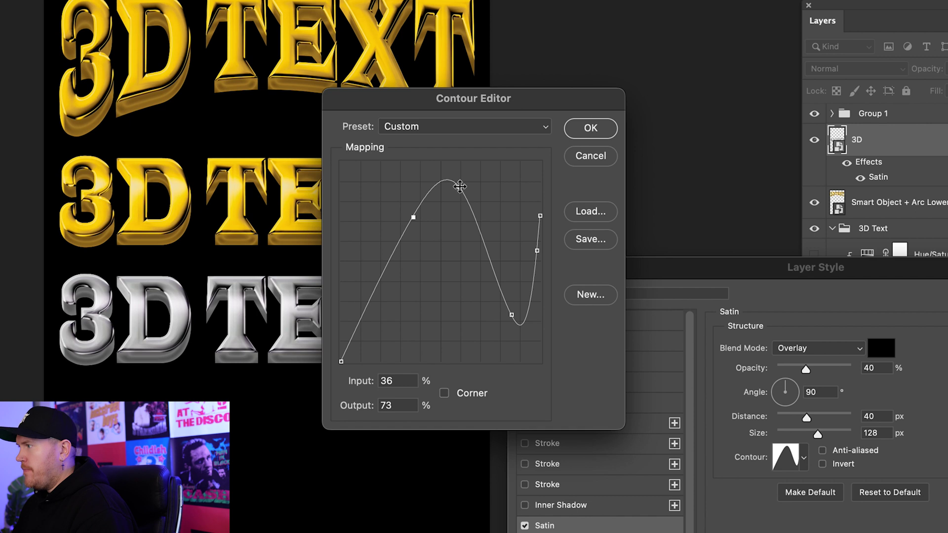
left_click(459, 187)
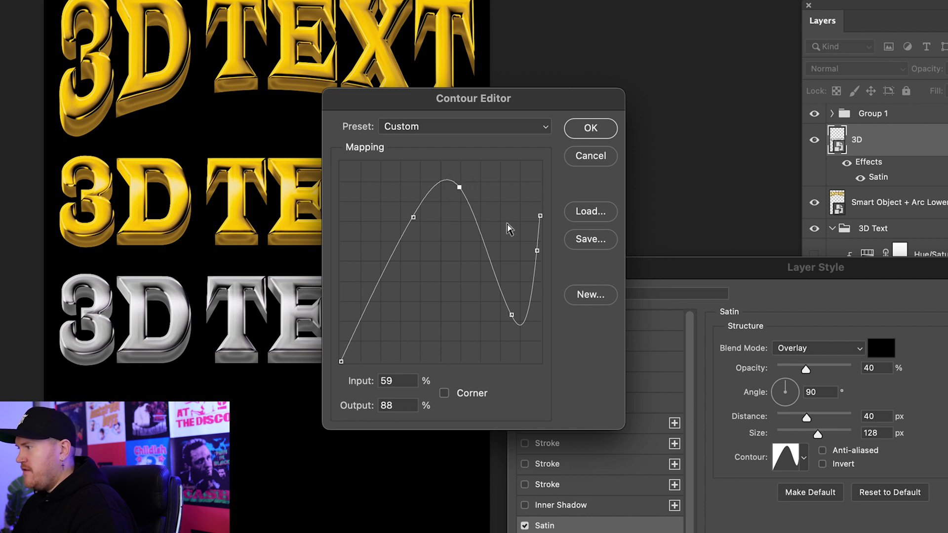
left_click(512, 314)
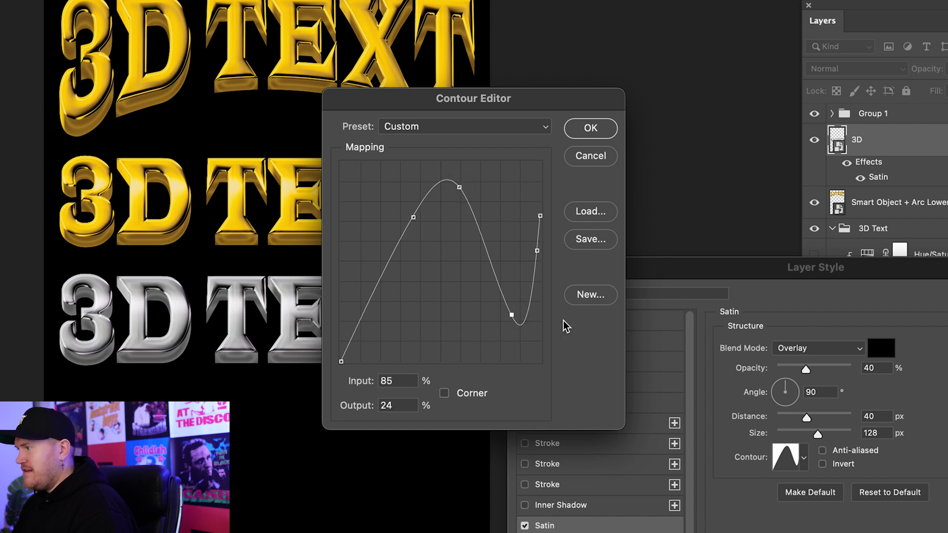
left_click(537, 251)
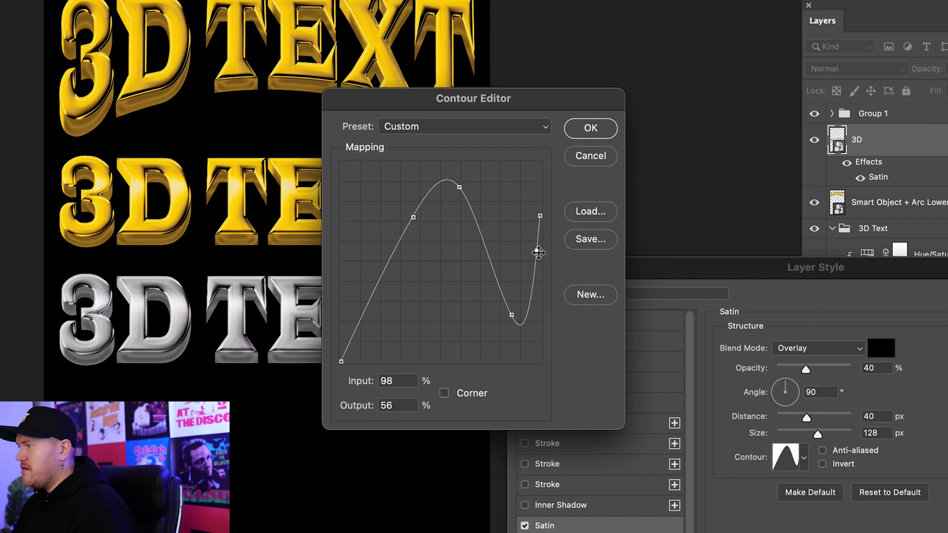
left_click(540, 216)
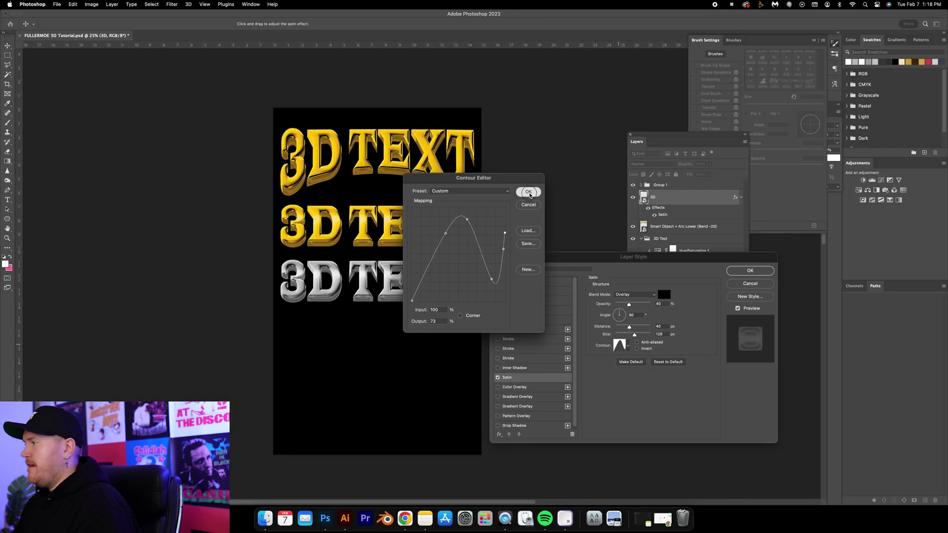
left_click(590, 128)
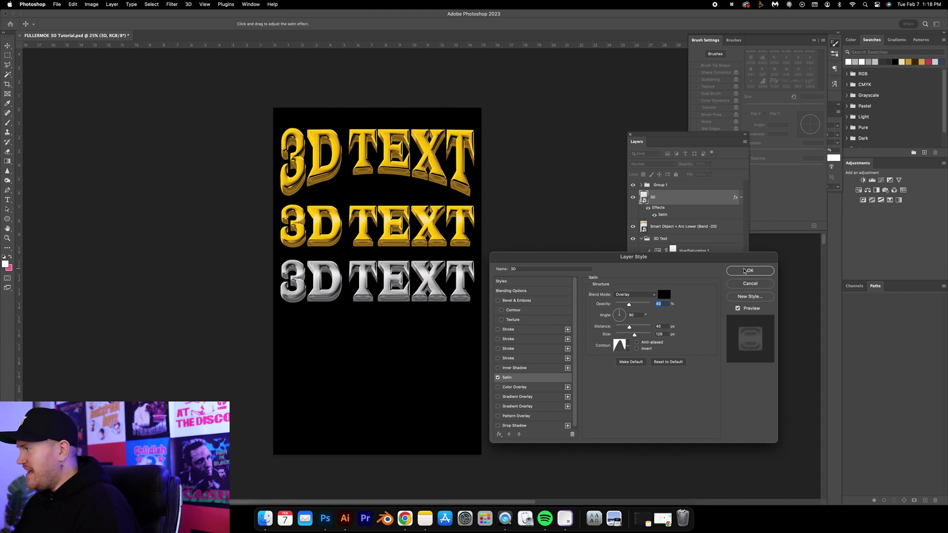
left_click(744, 272)
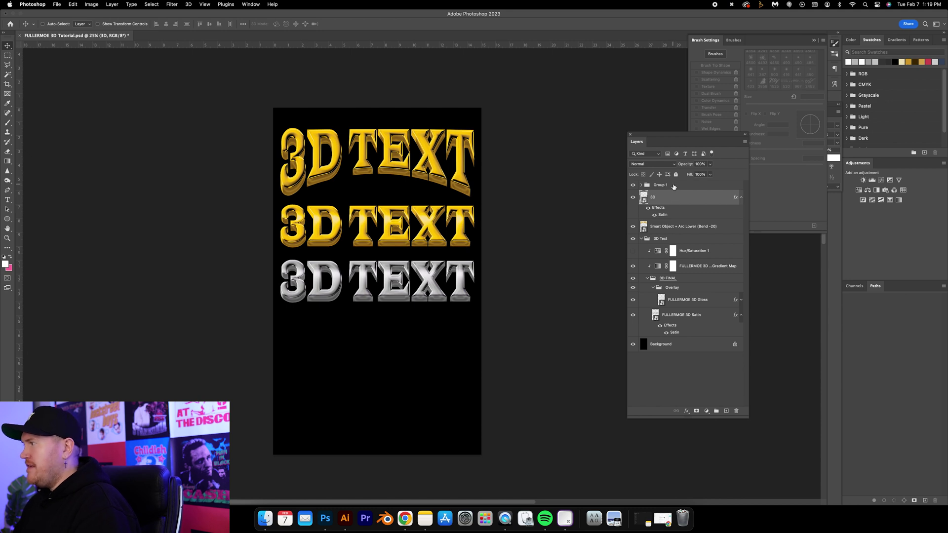
- Group the 3D layer and Group 1 into Group 2, checking that the silver row stays visible
left_click(641, 184)
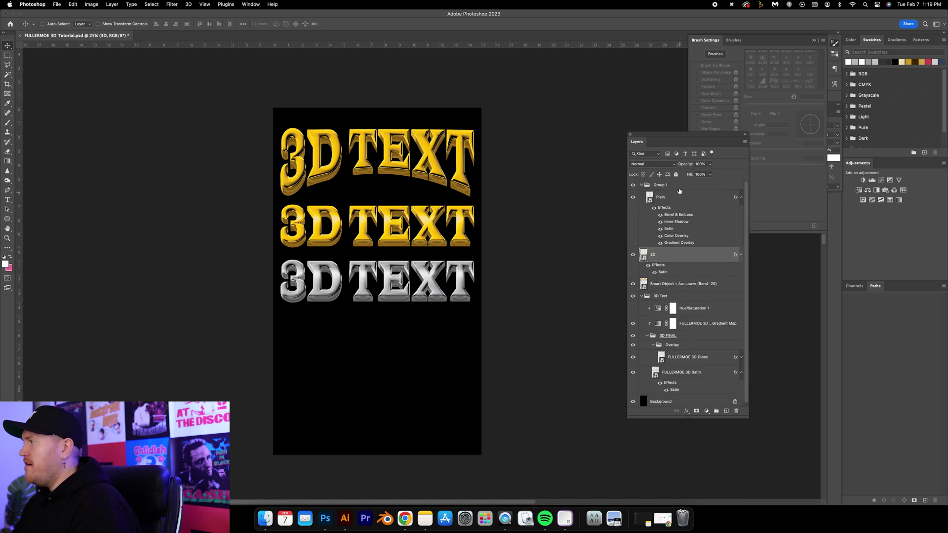
left_click(638, 187)
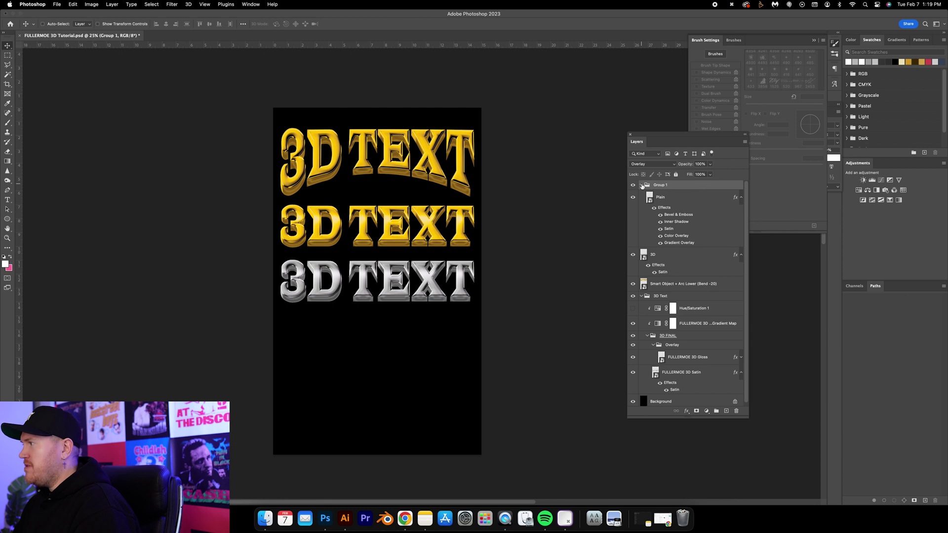
left_click(641, 185)
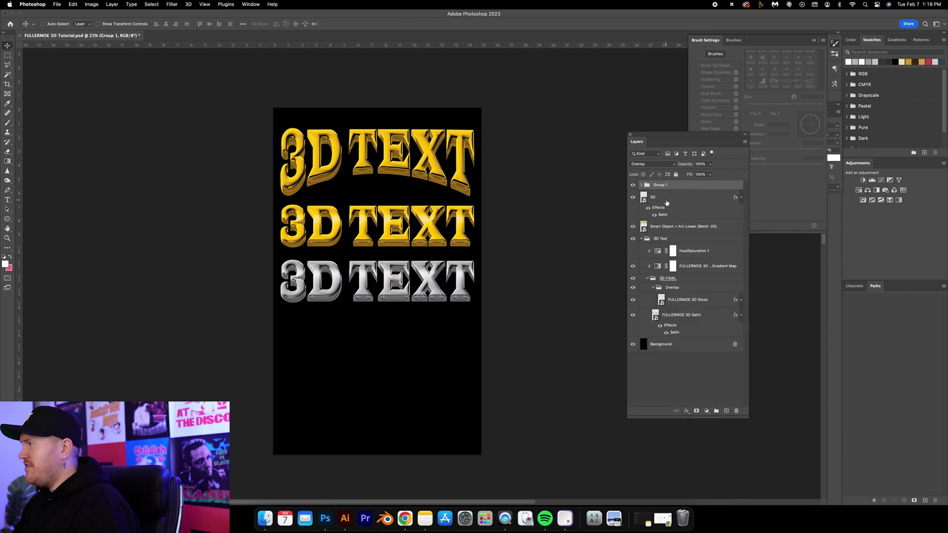
left_click(666, 202)
left_click(671, 187, "shift")
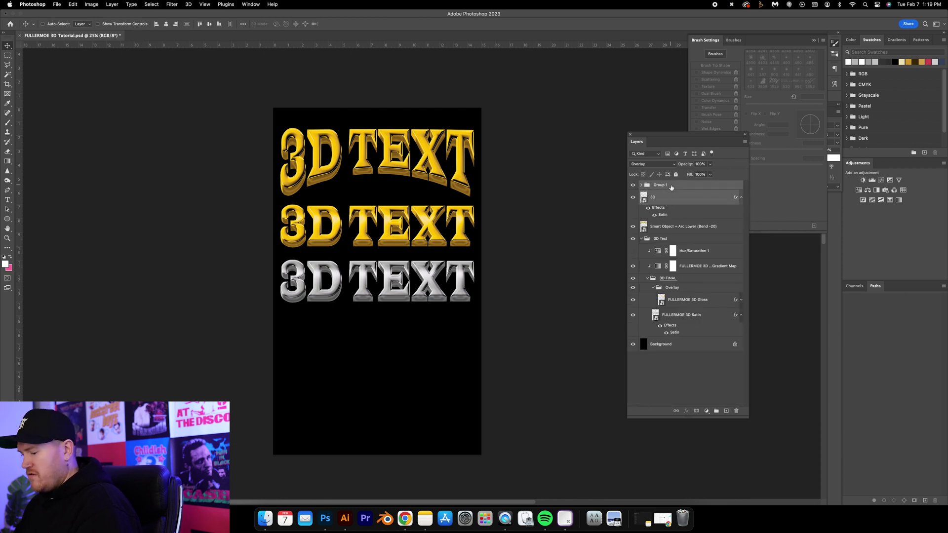
key("super+g")
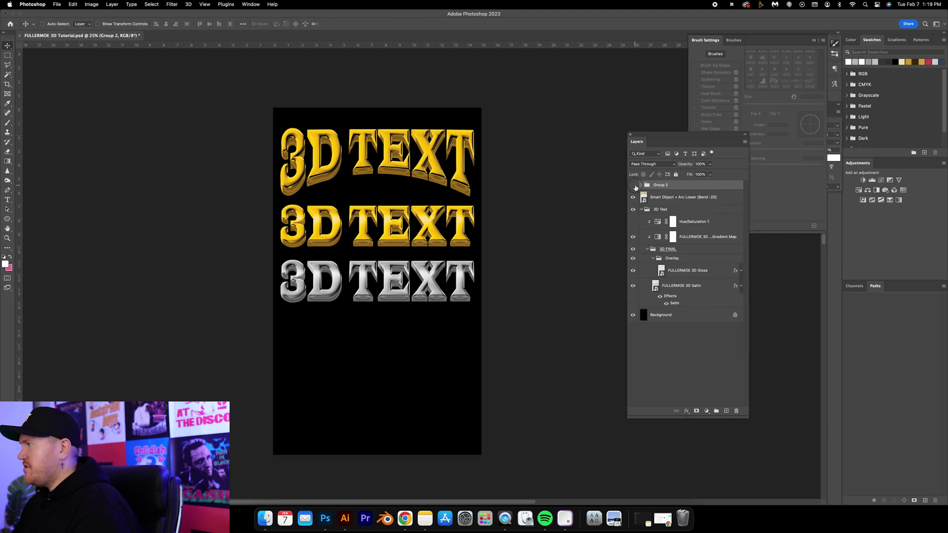
left_click(633, 186)
left_click(634, 186)
left_click(634, 186)
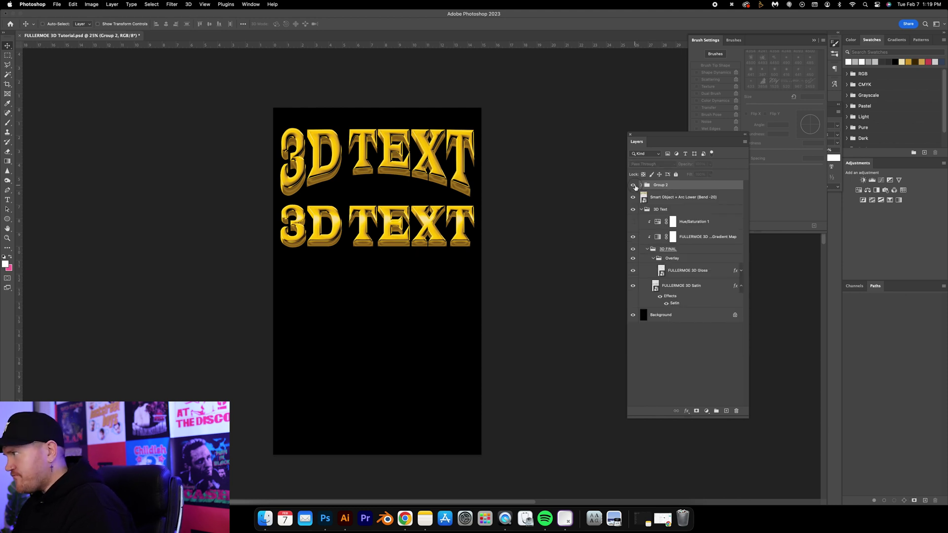
left_click(633, 186)
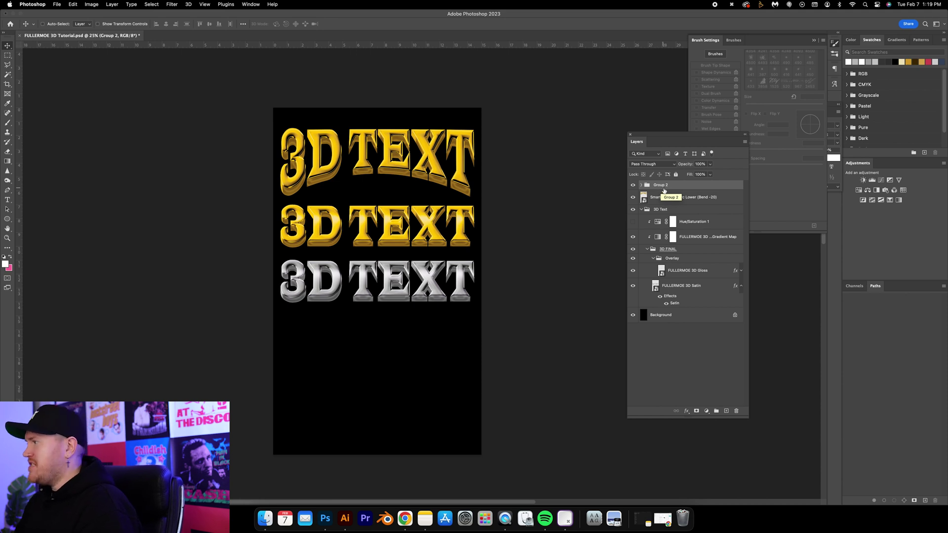
- Add a Gradient Map adjustment clipped to Group 2, tinting the bottom row pink
left_click(707, 412)
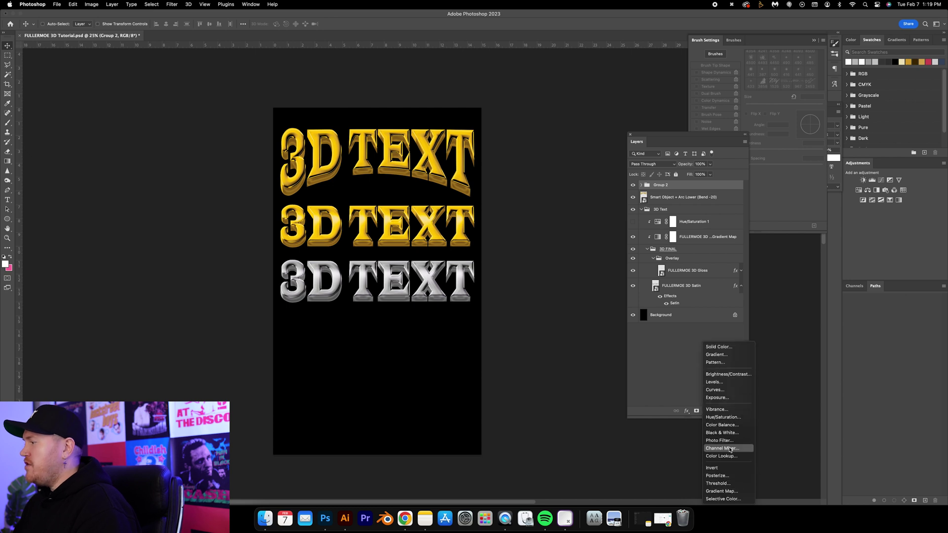
left_click(723, 492)
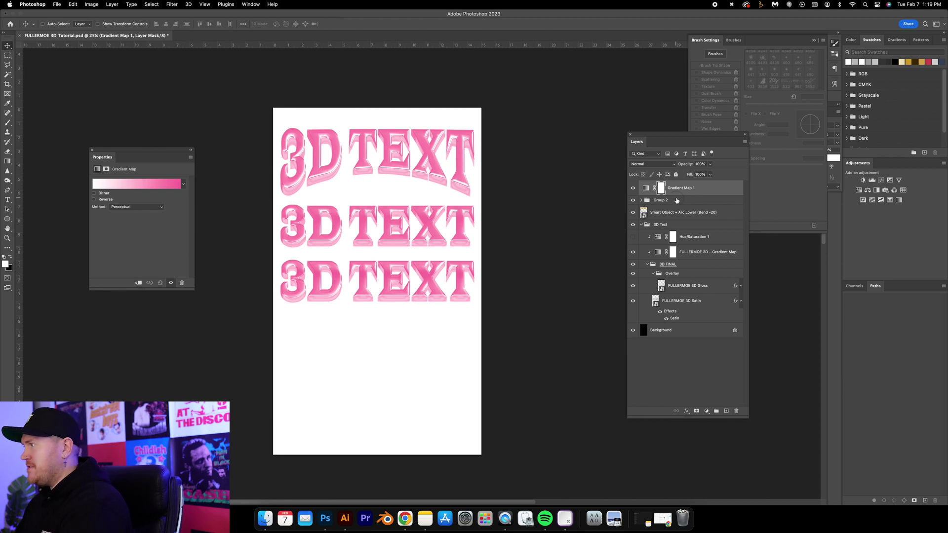
right_click(704, 189)
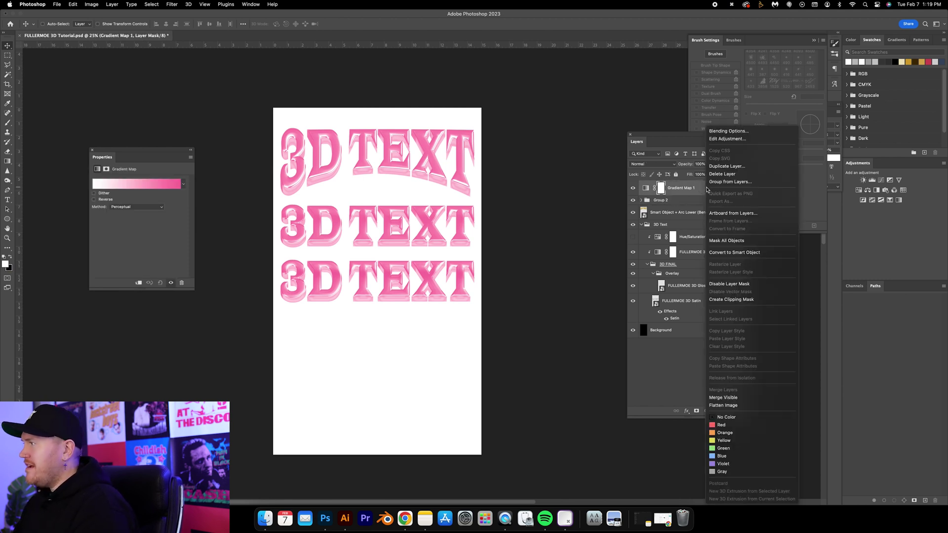
left_click(721, 299)
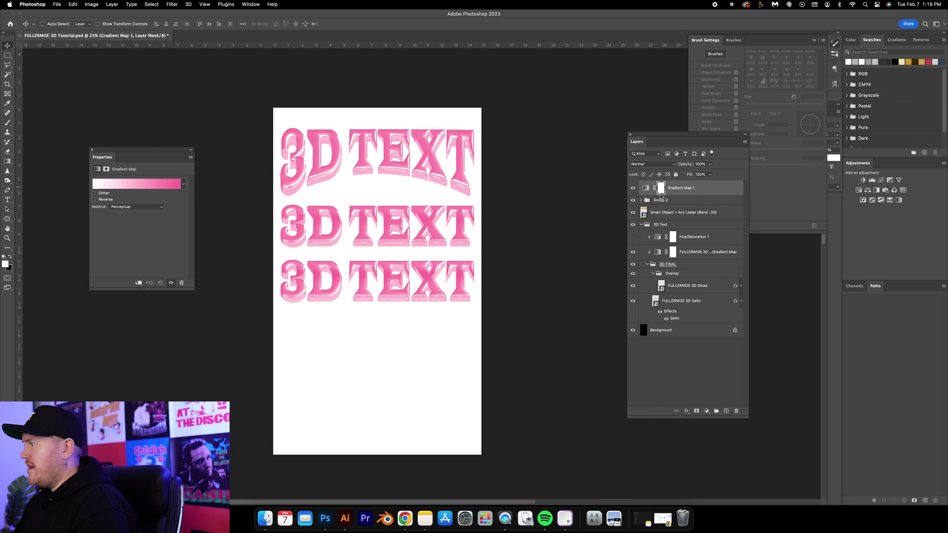
- Bring up Gradient Map 1's Gradient Editor and move it aside
left_click(652, 189)
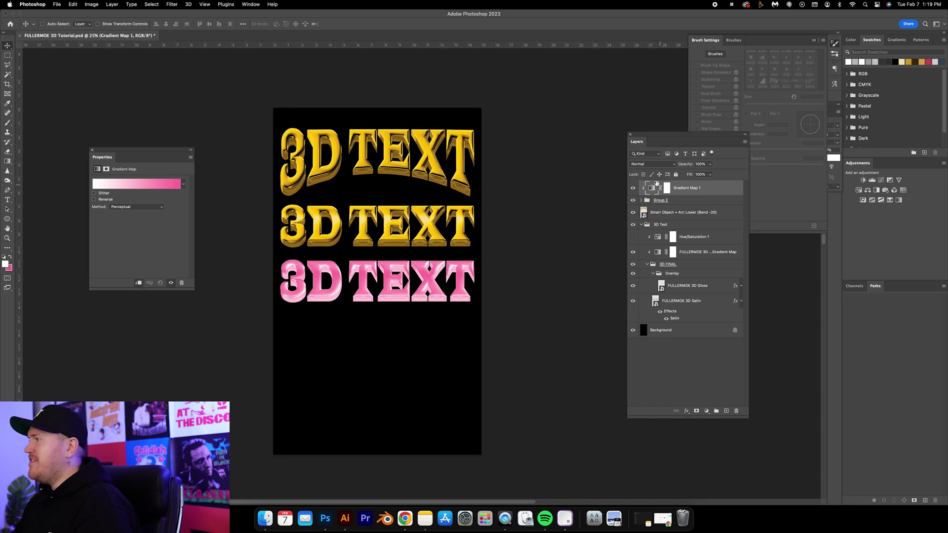
left_click(135, 185)
left_click_drag(606, 280, 586, 284)
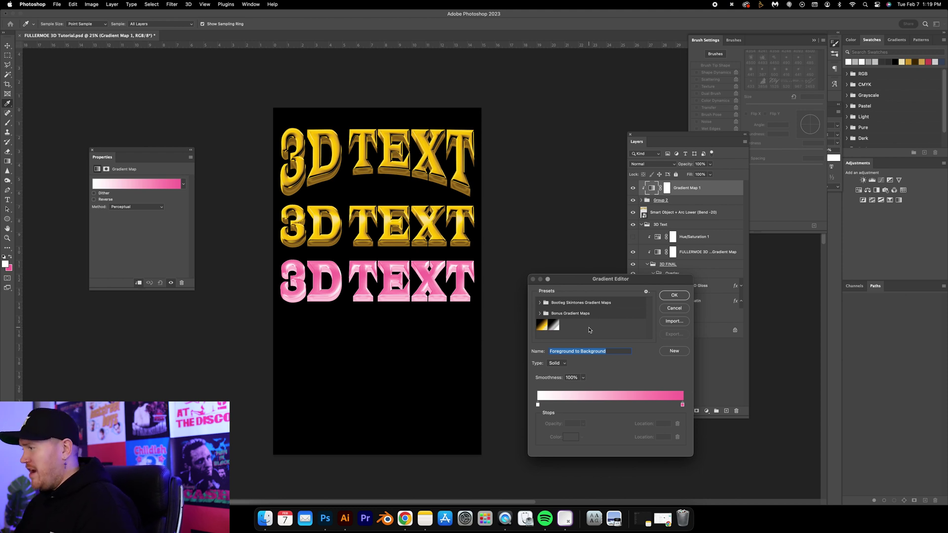
- Apply the FULLERMOE 3D Gold gradient to the map and reposition its orange and yellow stops
left_click(541, 324)
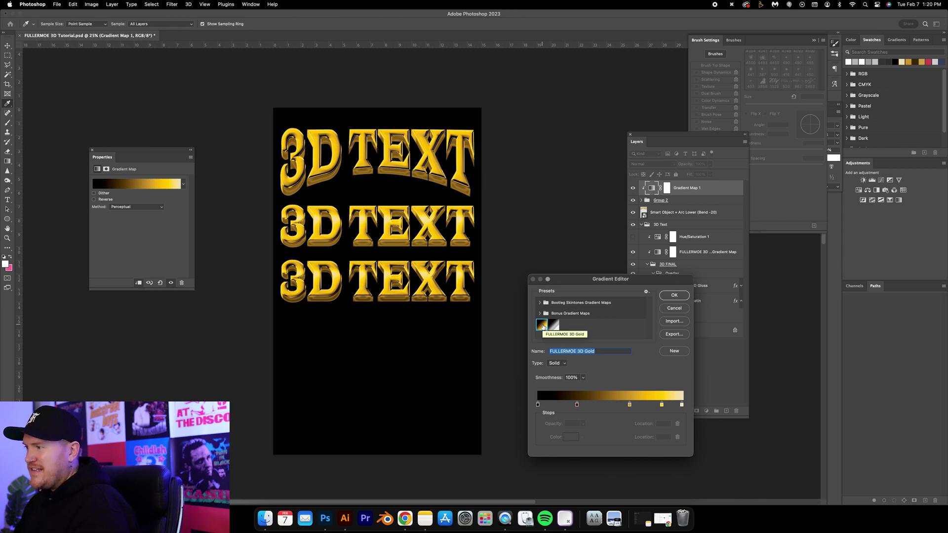
left_click(674, 295)
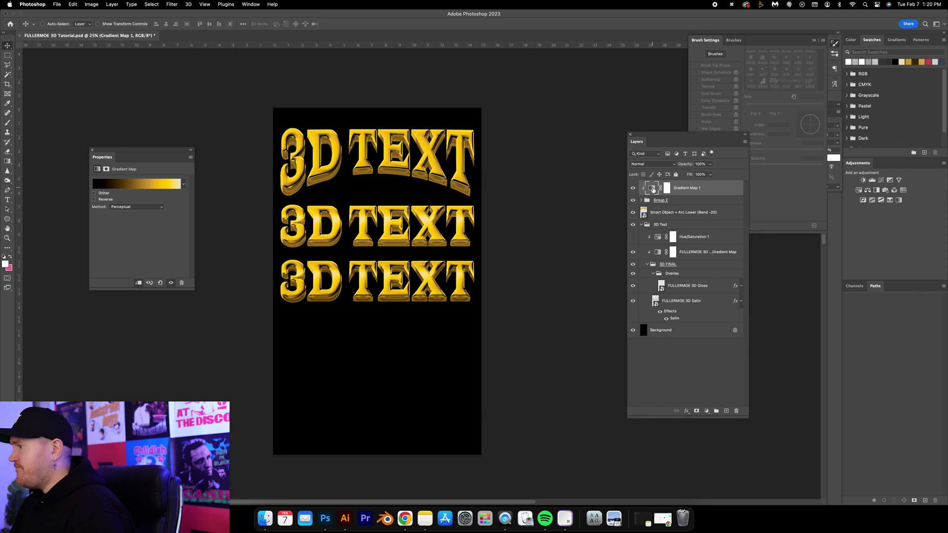
left_click(123, 187)
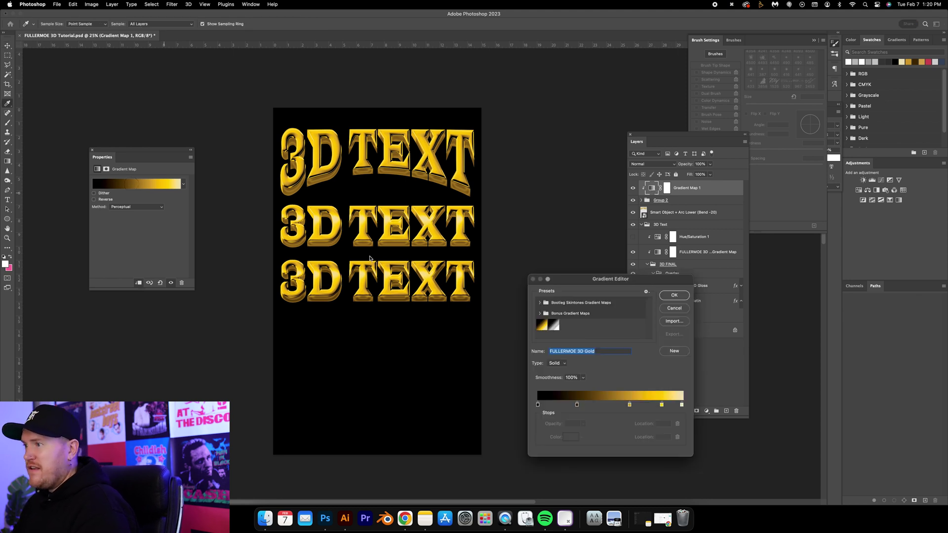
left_click(576, 404)
left_click(630, 405)
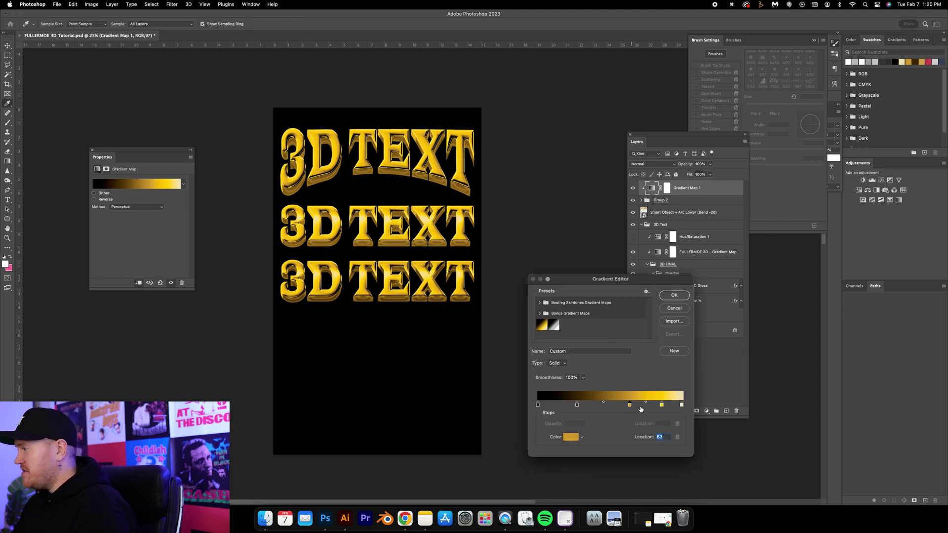
left_click(661, 406)
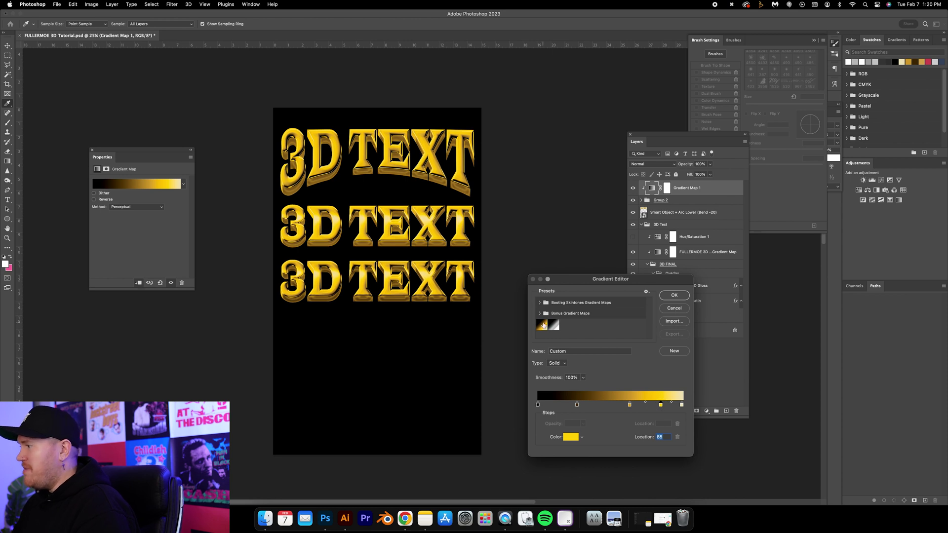
left_click(674, 295)
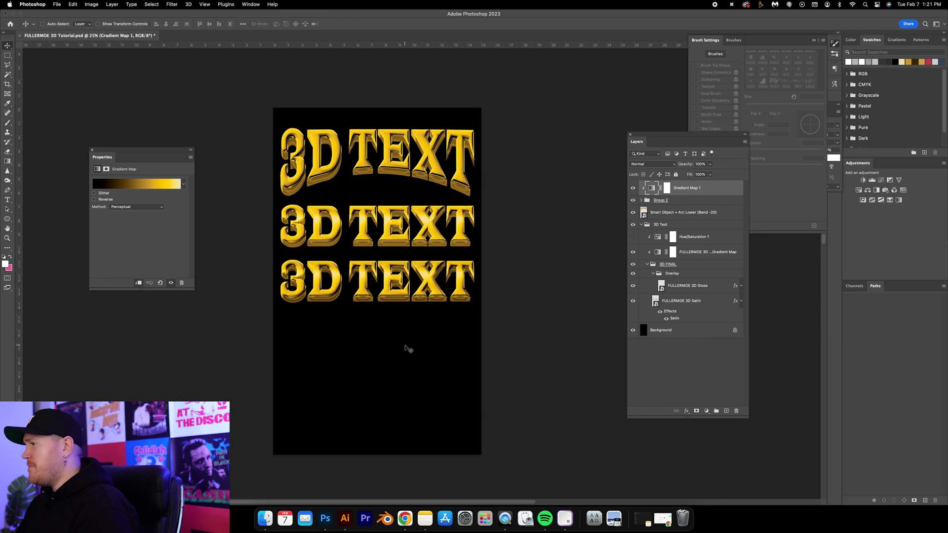
- Add a Hue/Saturation adjustment layer clipped to the layer below
left_click(706, 410)
scroll(721, 445, "down", 5)
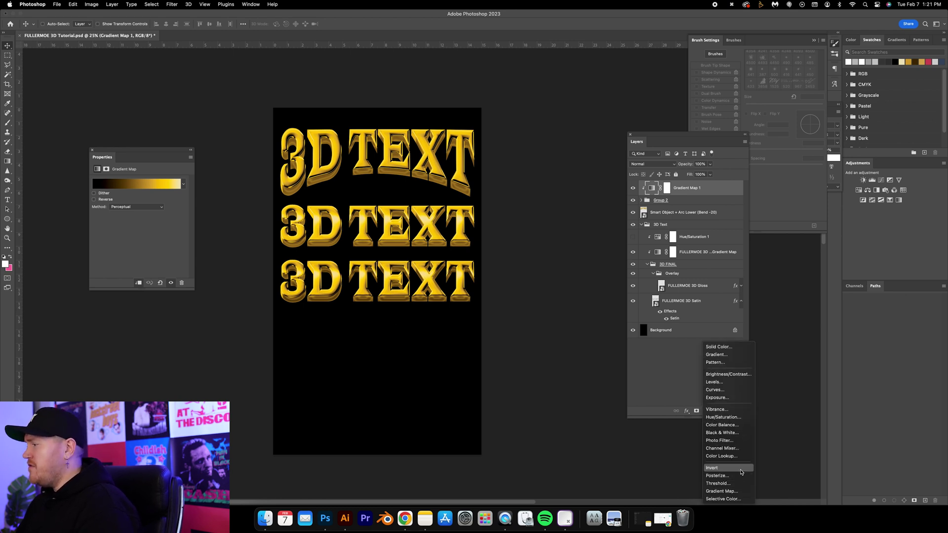
left_click(726, 417)
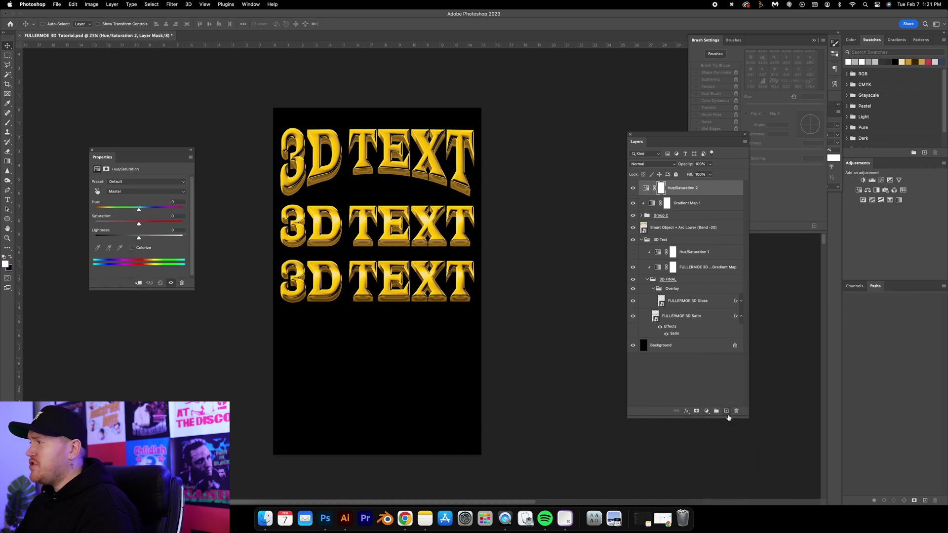
right_click(704, 195)
left_click(734, 300)
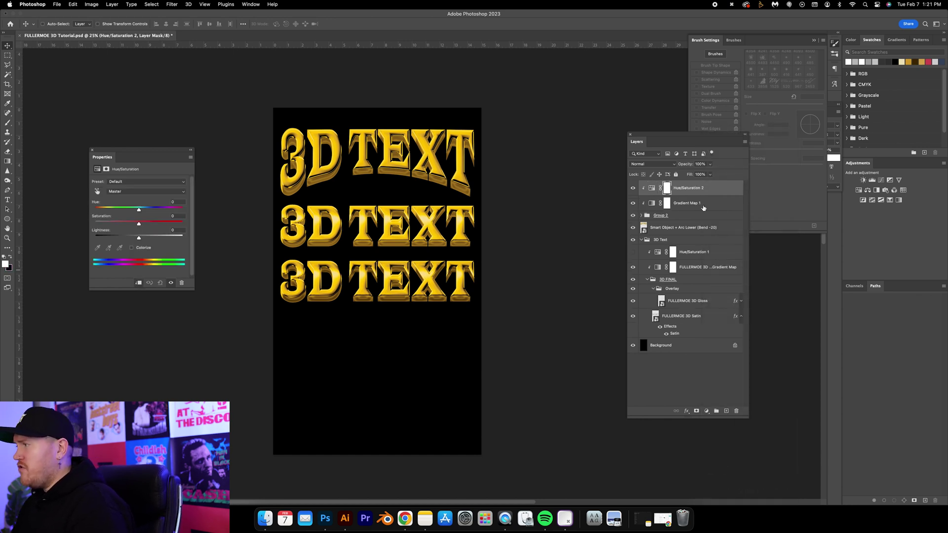
- Shift the hue to +108 and lower saturation slightly, turning the bottom row green
left_click(652, 191)
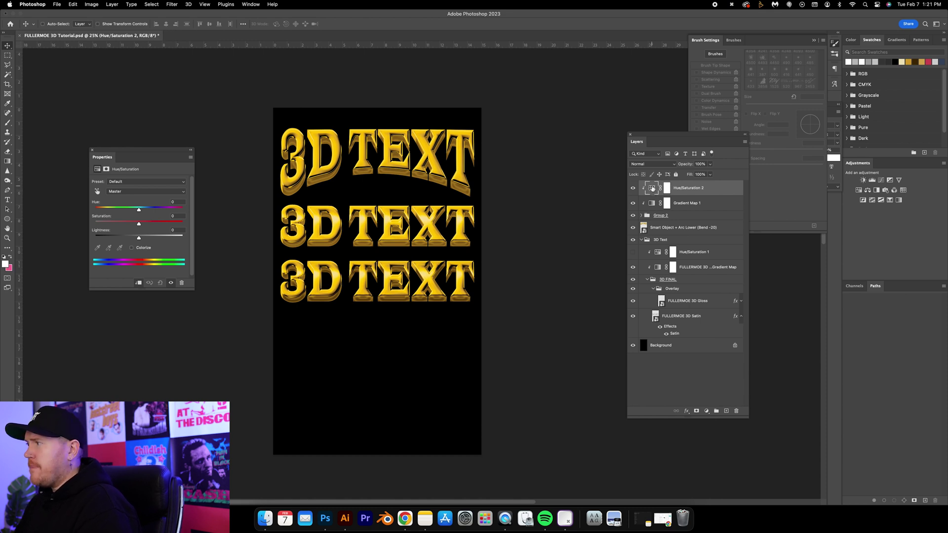
left_click_drag(113, 151, 144, 179)
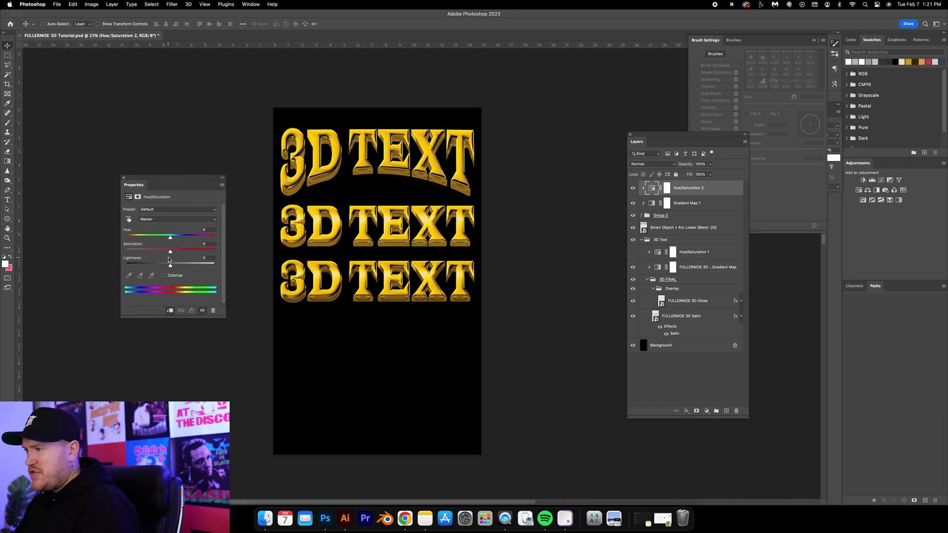
left_click_drag(171, 240, 200, 236)
left_click_drag(171, 252, 191, 250)
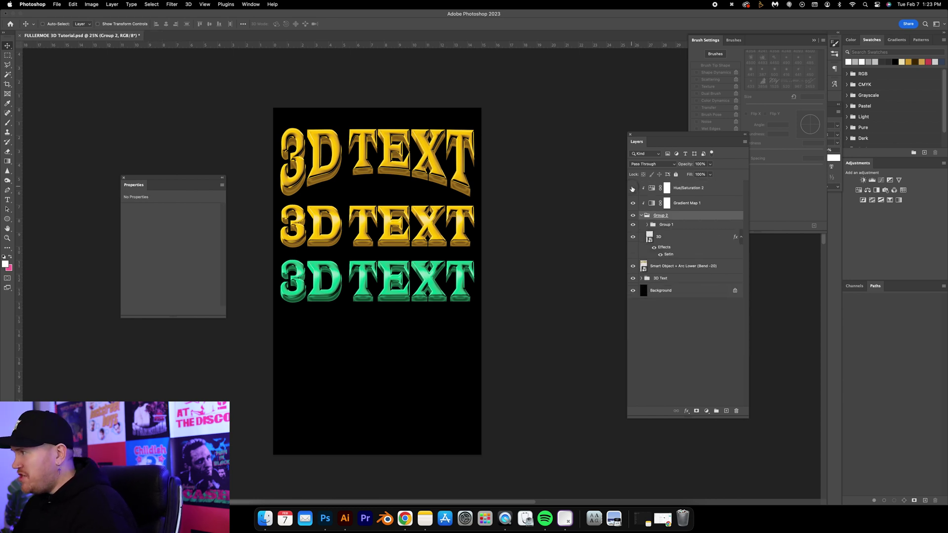
- Hide the green Hue/Saturation 2 tint and group the bottom row's layers into Group 3
left_click(632, 188)
left_click(641, 215)
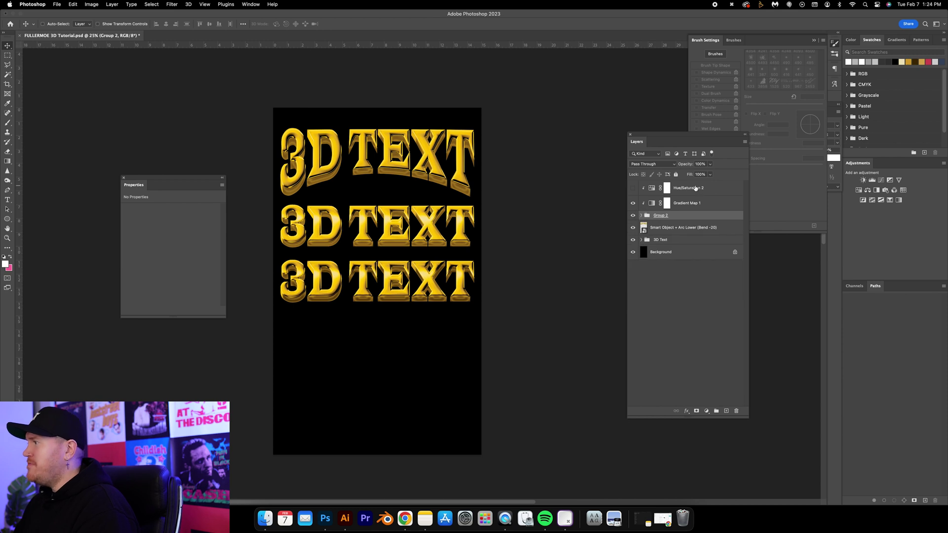
left_click(691, 188, "shift")
key("super+g")
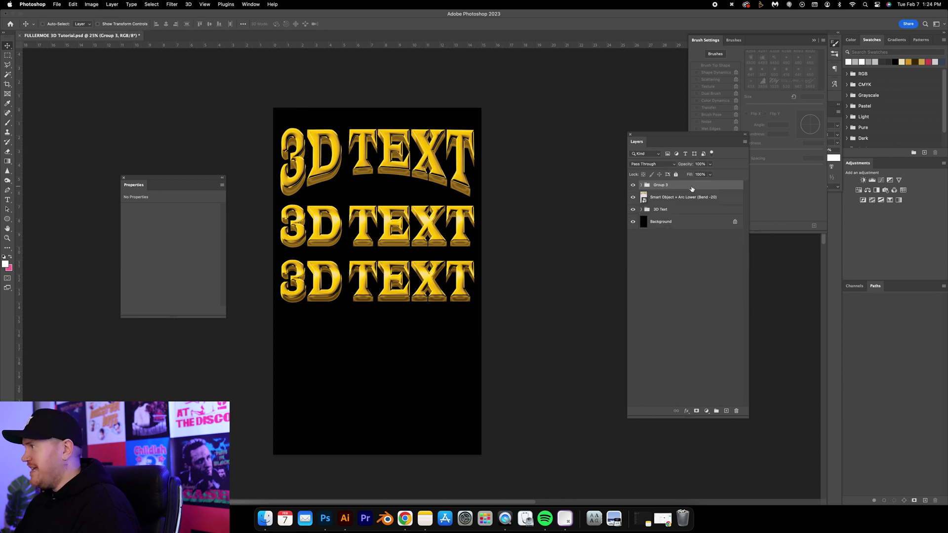
- Duplicate Group 3 and convert the Group 3 copy into a smart object
key("super+j")
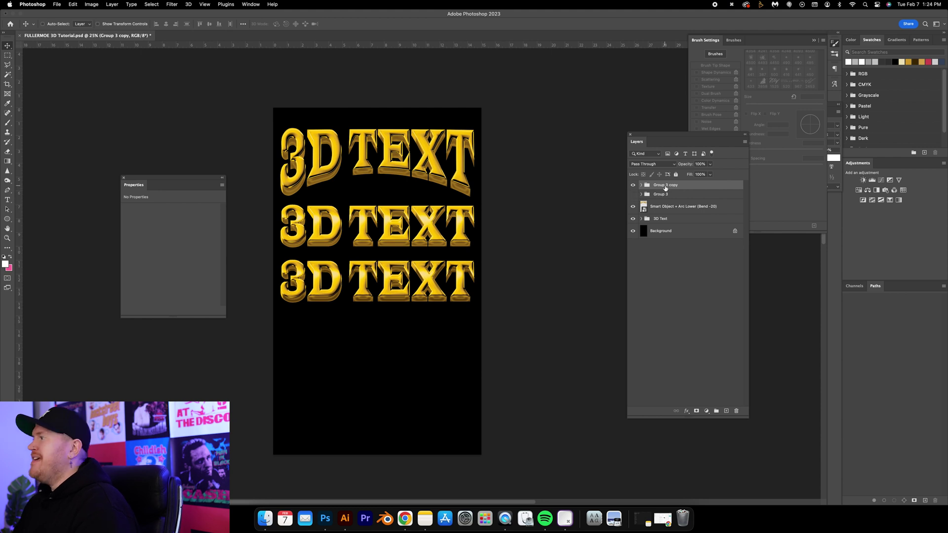
left_click(631, 185)
left_click(632, 185)
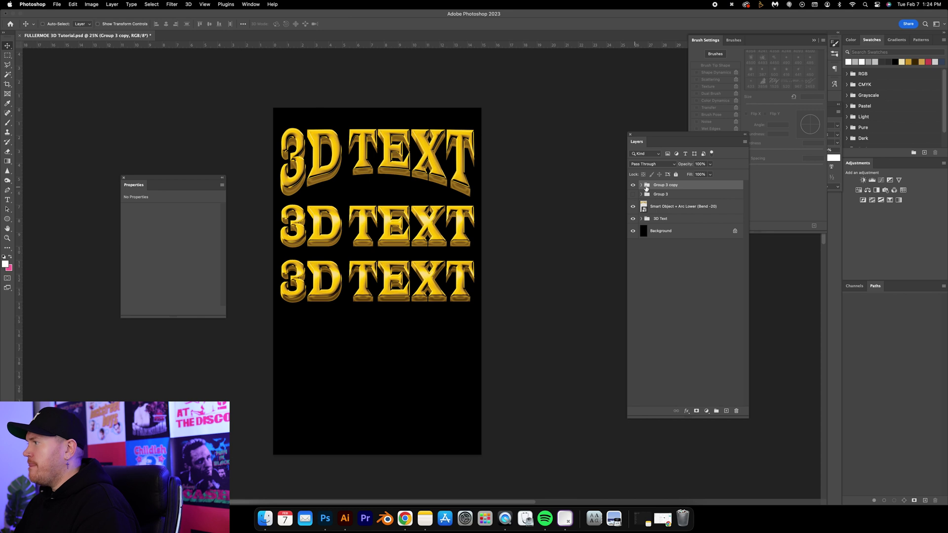
right_click(660, 186)
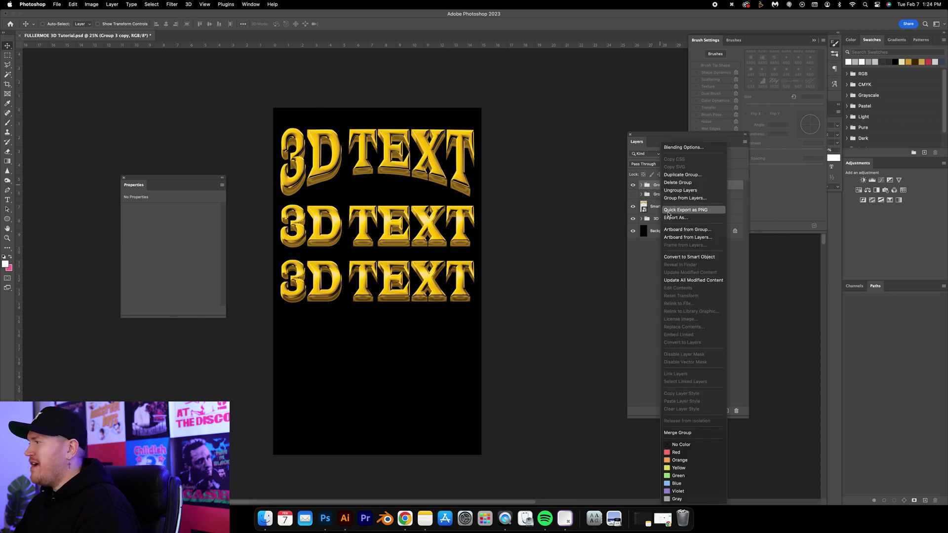
left_click(674, 258)
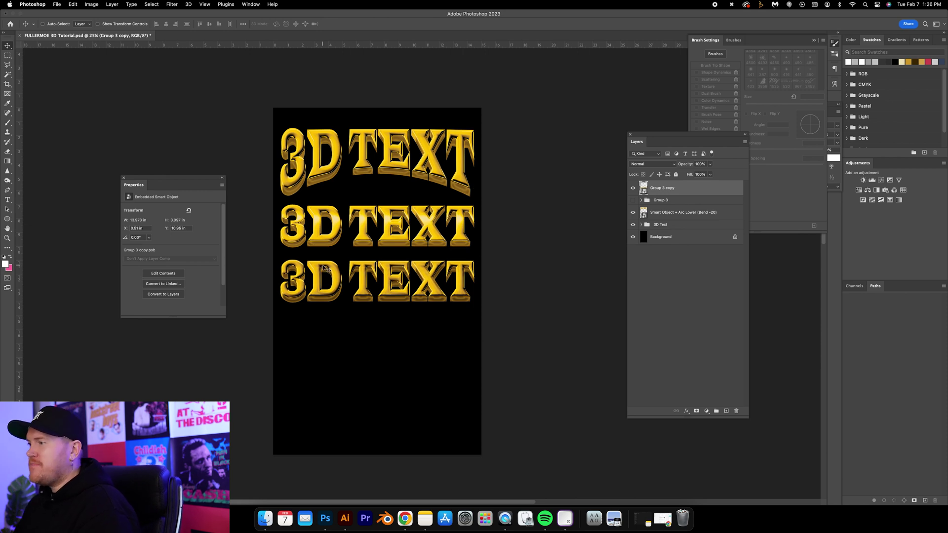
- Warp the Group 3 copy with the Arc Lower style at a bend of -20
left_click(98, 24)
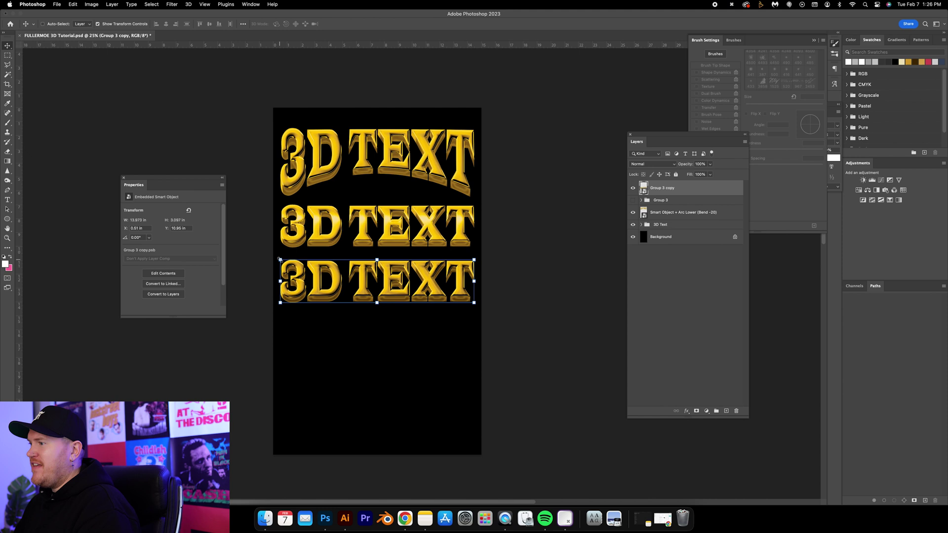
key("super+t")
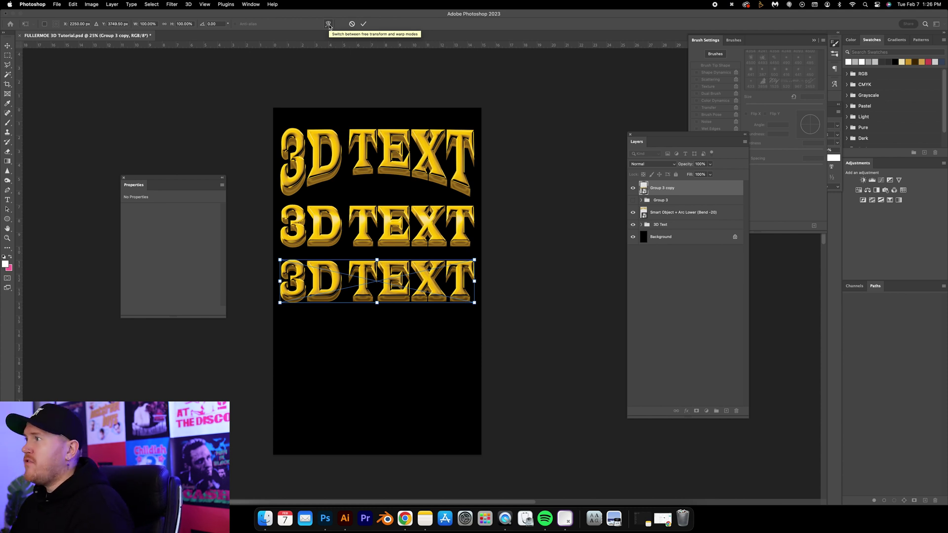
left_click(328, 25)
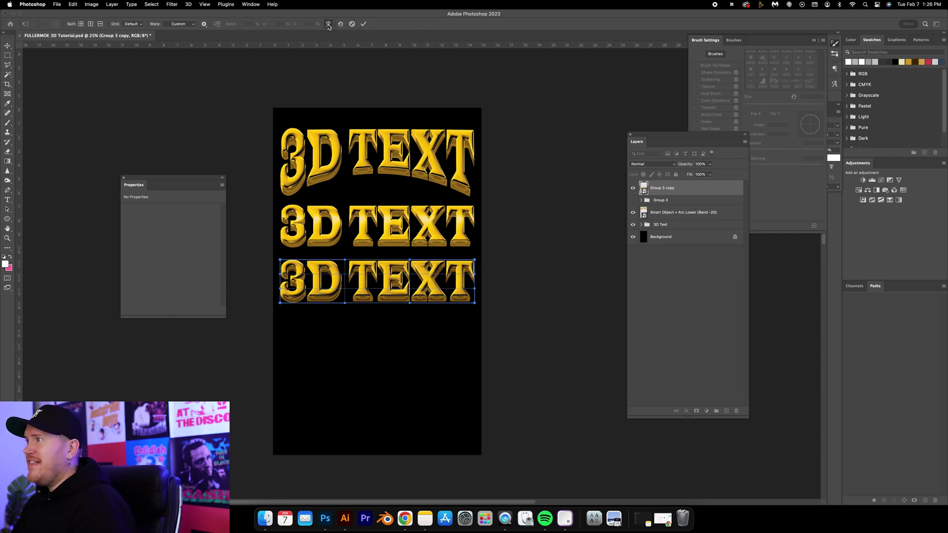
left_click(185, 25)
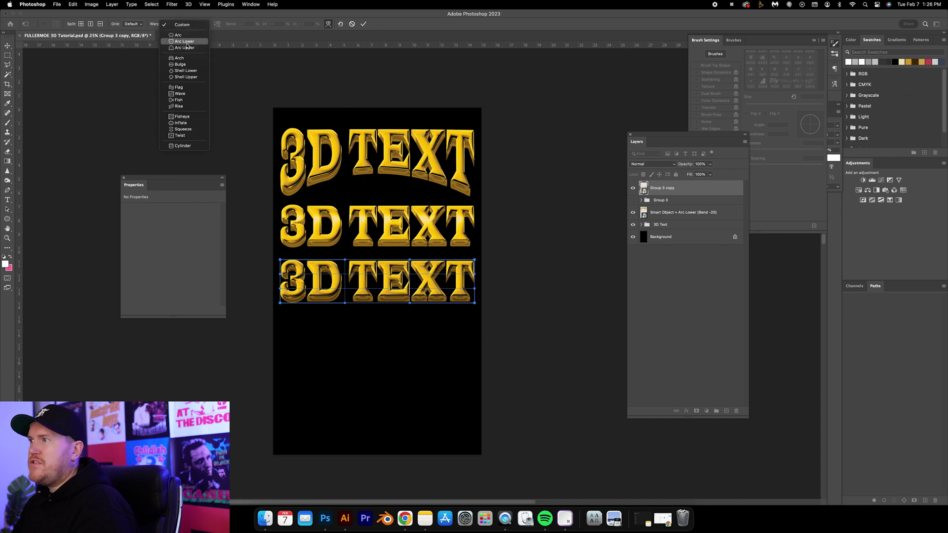
left_click(188, 43)
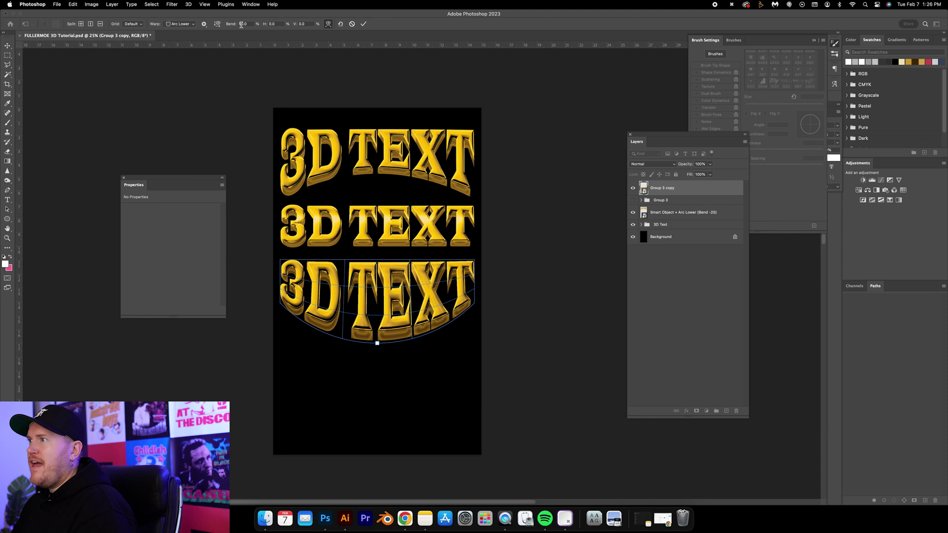
type("-20")
key("Return")
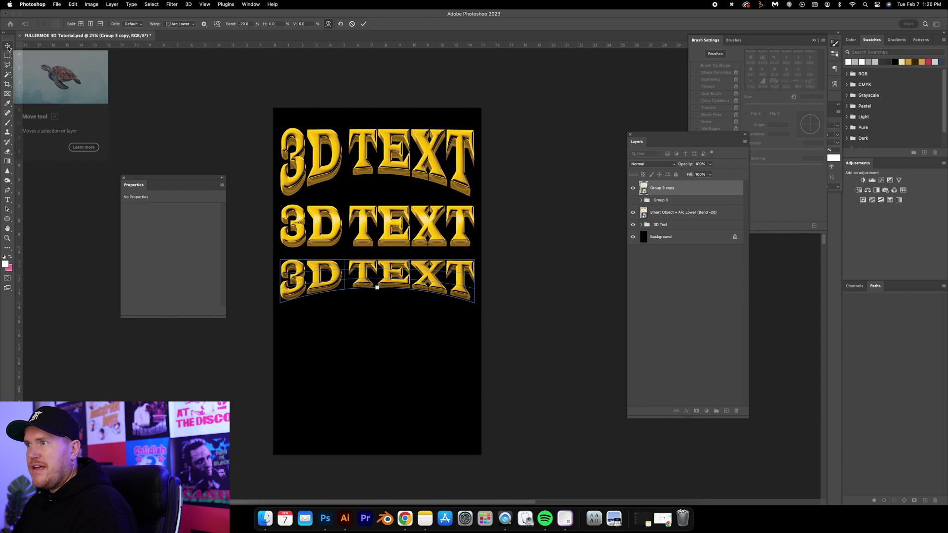
- Commit the arc warp and stretch the bottom row taller, cancelling two trial resizes
left_click(8, 47)
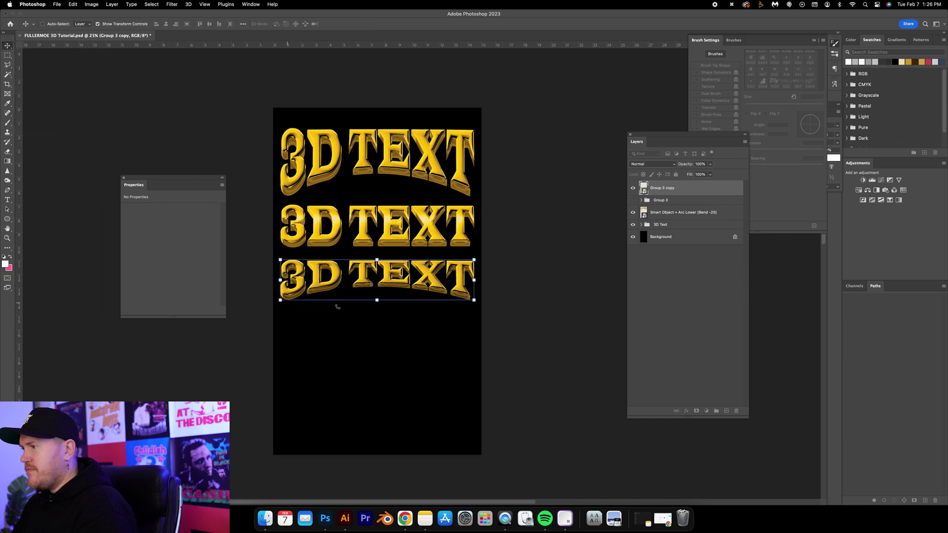
left_click(377, 299)
left_click_drag(377, 302, 377, 334)
key("Return")
left_click_drag(473, 335, 596, 392)
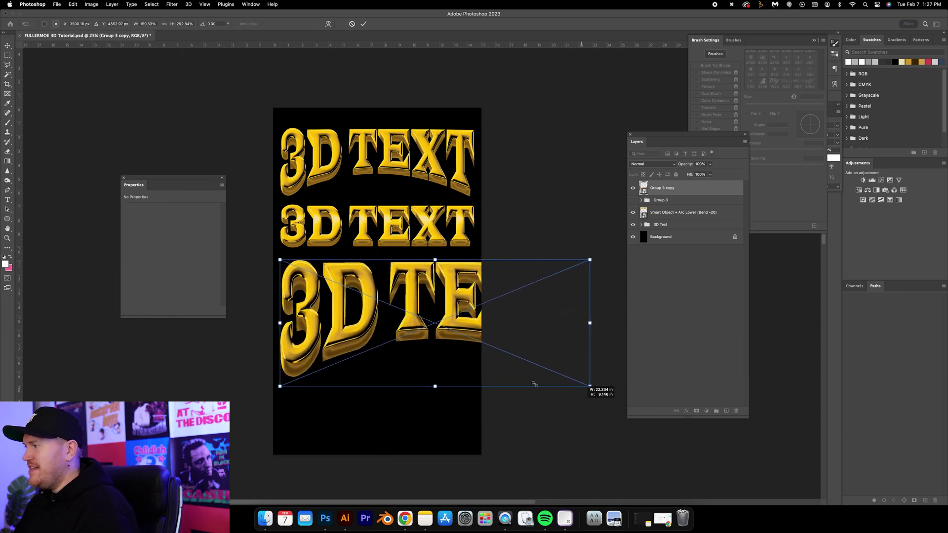
key("Escape")
mouse_move(376, 335)
left_mouse_down()
mouse_move(378, 355)
mouse_move(381, 339)
left_mouse_up()
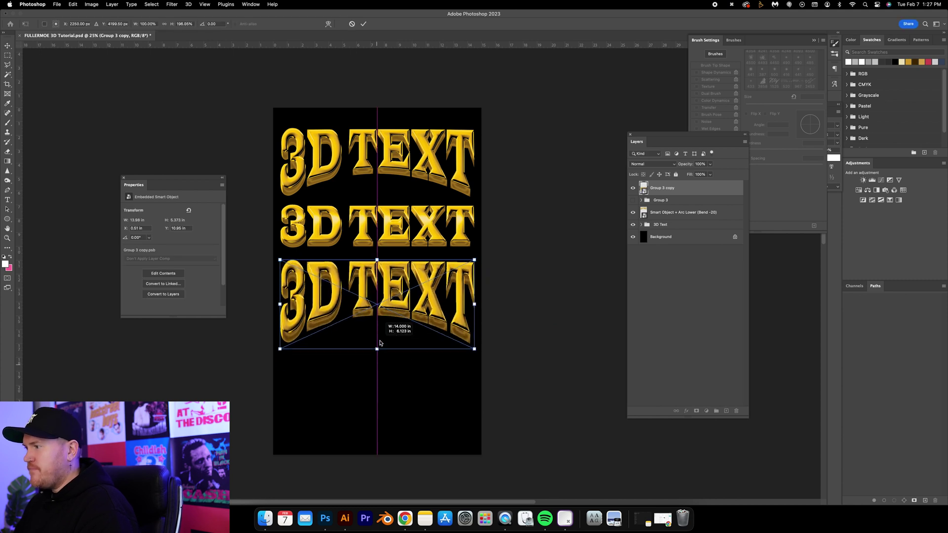
key("Escape")
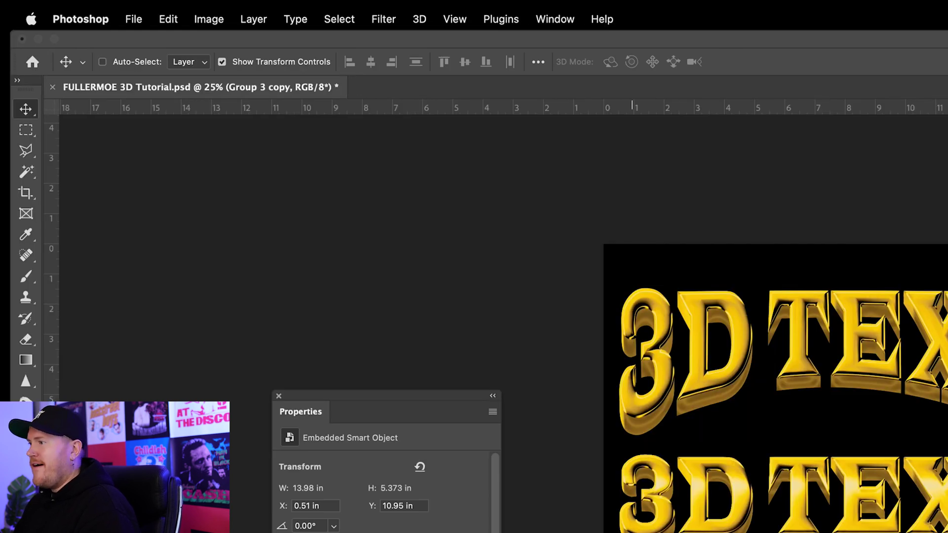
- Resize the bottom row to about 13.66 × 5.373 in, discarding a trial narrowing
key("super+t")
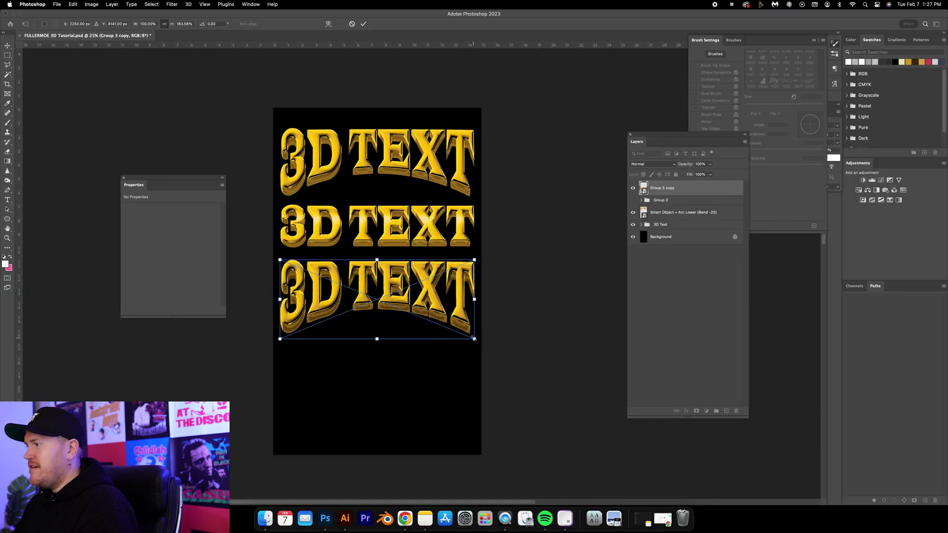
left_click_drag(474, 338, 442, 346)
key("Return")
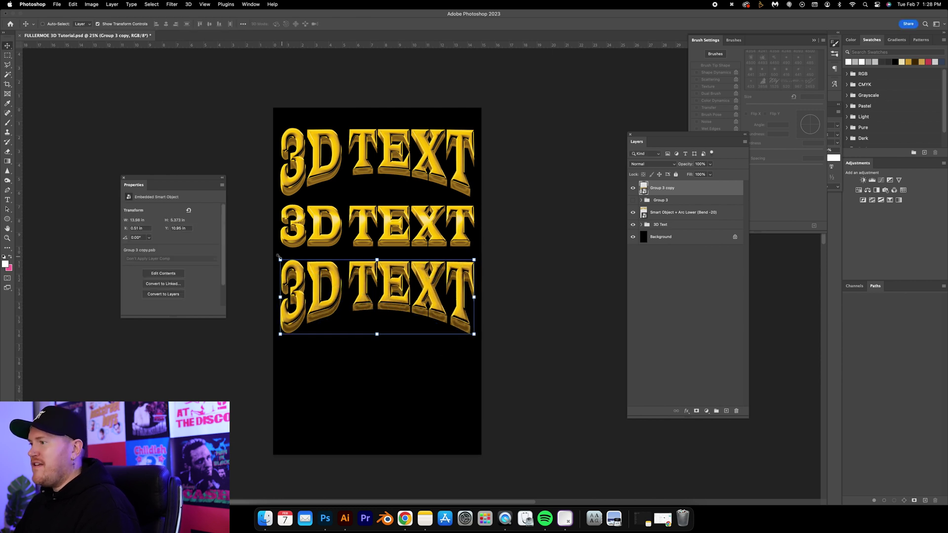
key("super+t")
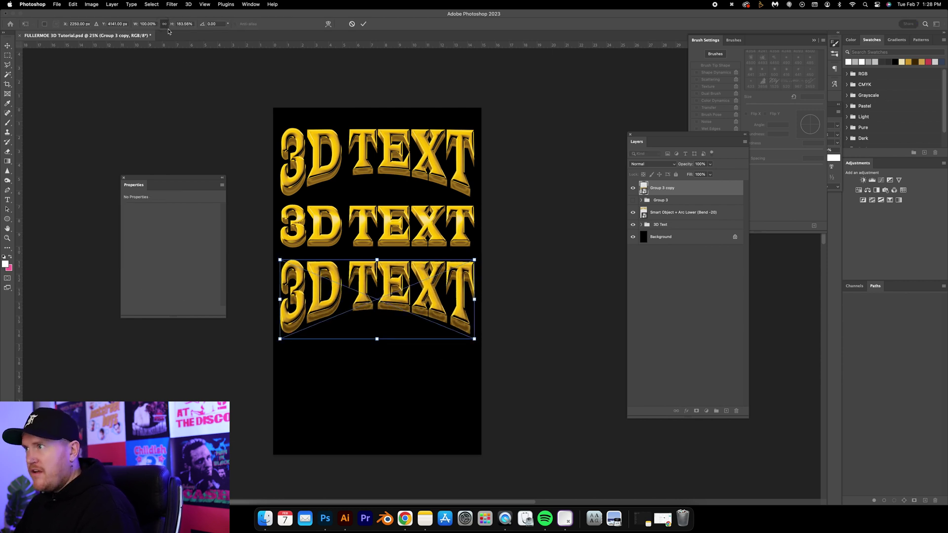
left_click_drag(474, 338, 454, 382)
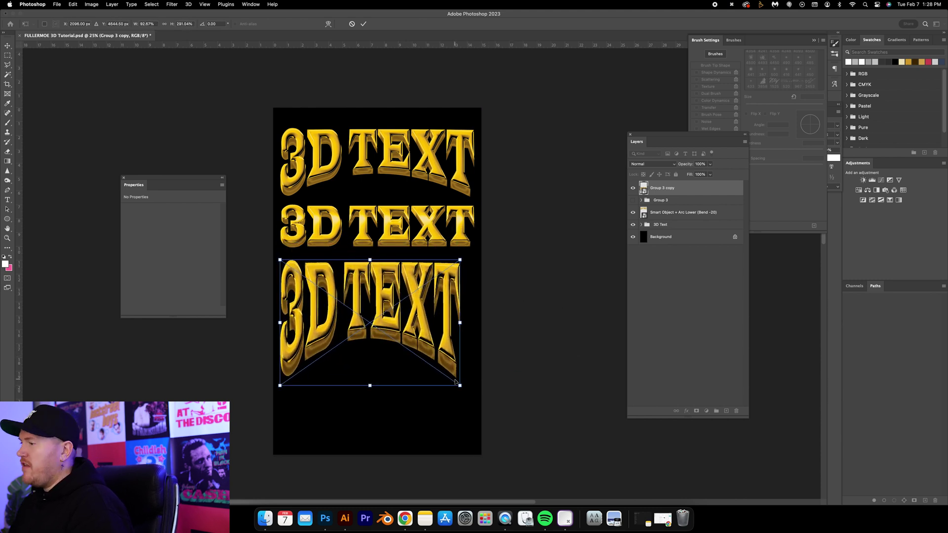
key("Escape")
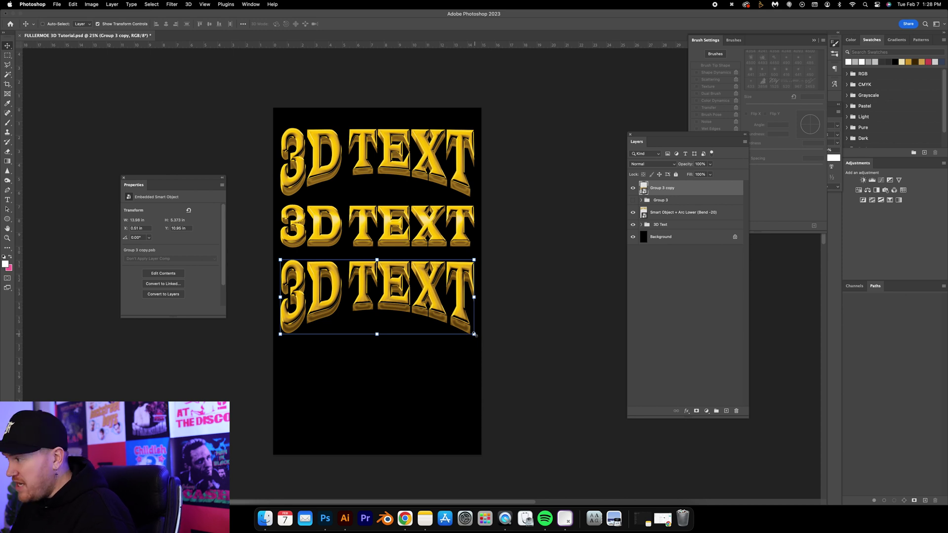